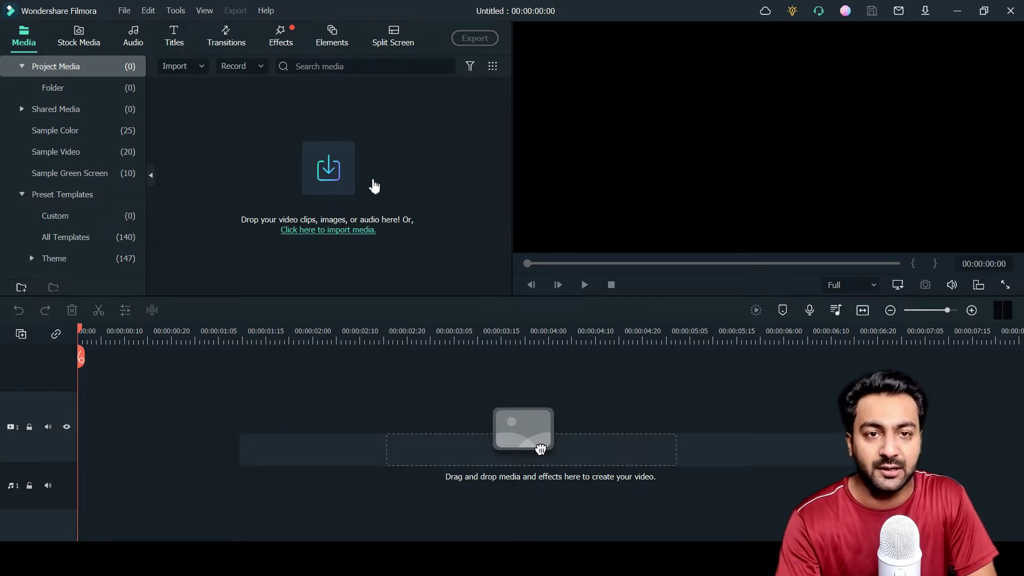
# Import the dance green-screen video into the project media.
pyautogui.click(328, 169)
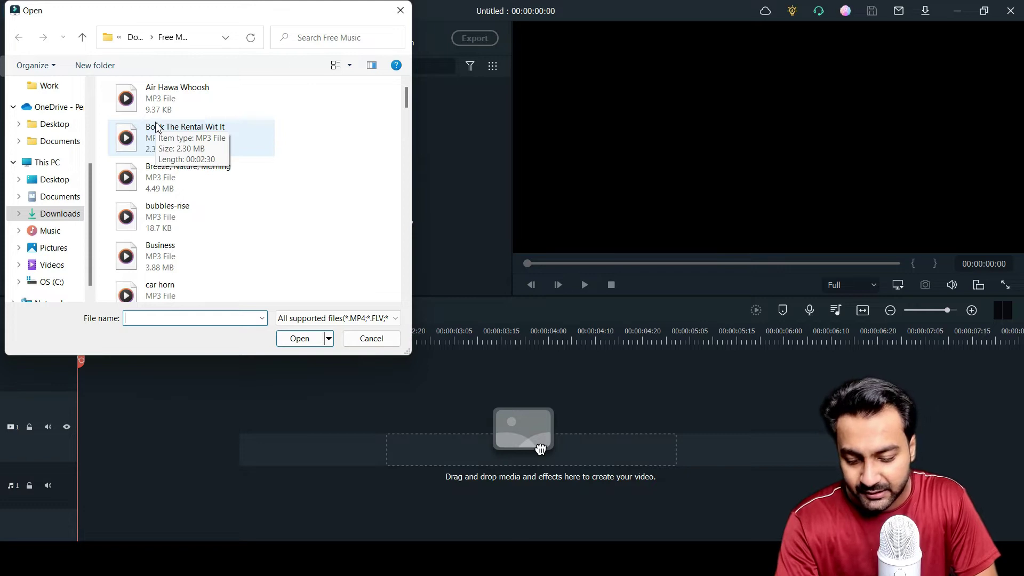
pyautogui.write('d')
pyautogui.press('Down')
pyautogui.press('Return')
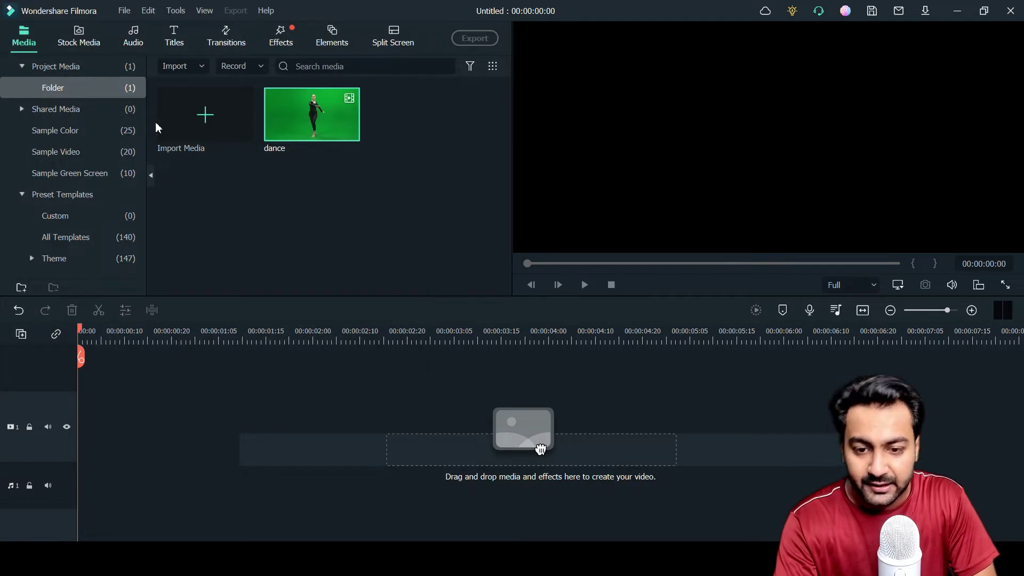
# Place the dance clip at the start of video track 1, dismiss the project settings prompt, and mute the clip.
pyautogui.moveTo(292, 123); pyautogui.dragTo(85, 407)
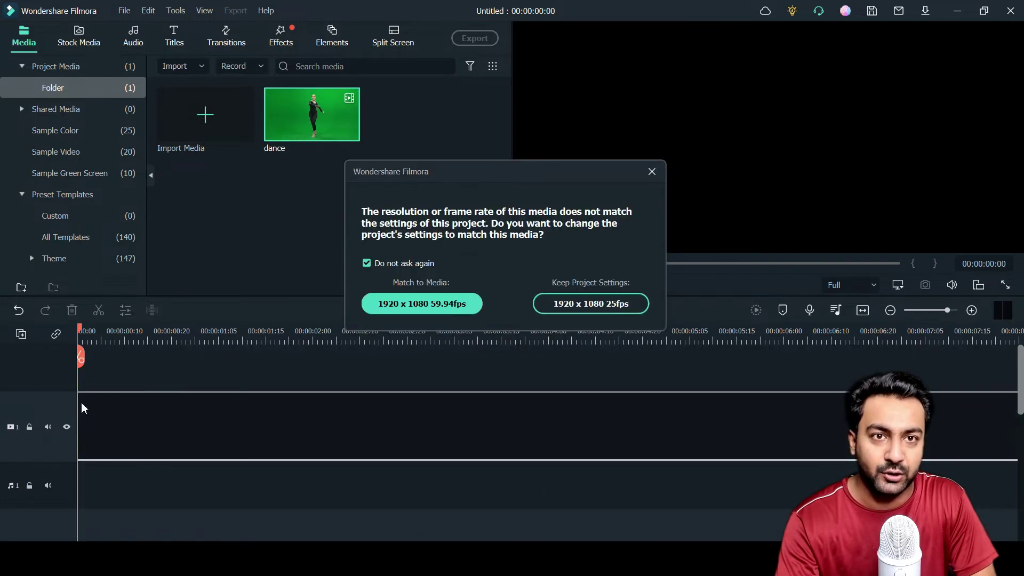
pyautogui.click(651, 172)
pyautogui.rightClick(389, 413)
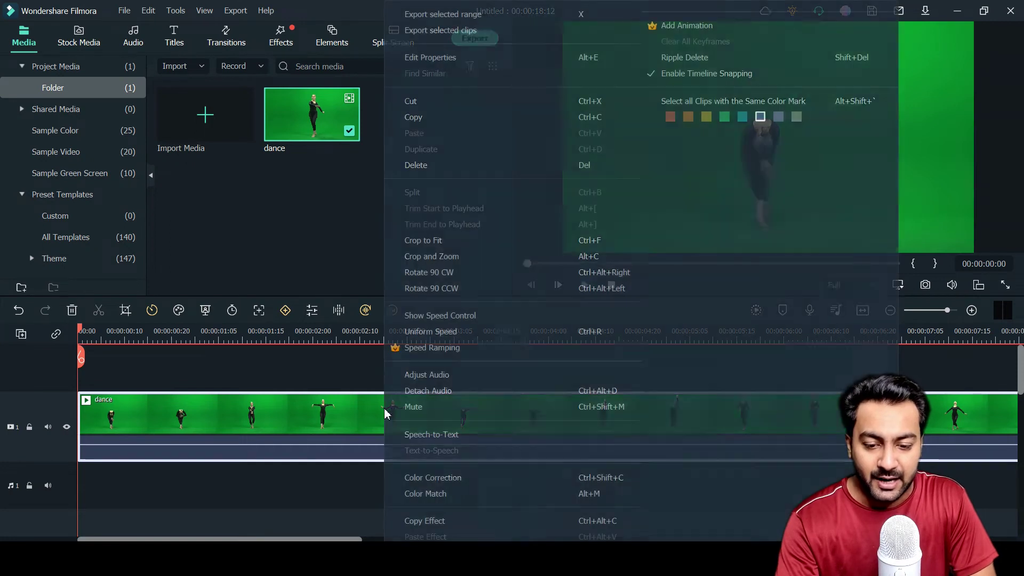
pyautogui.click(394, 406)
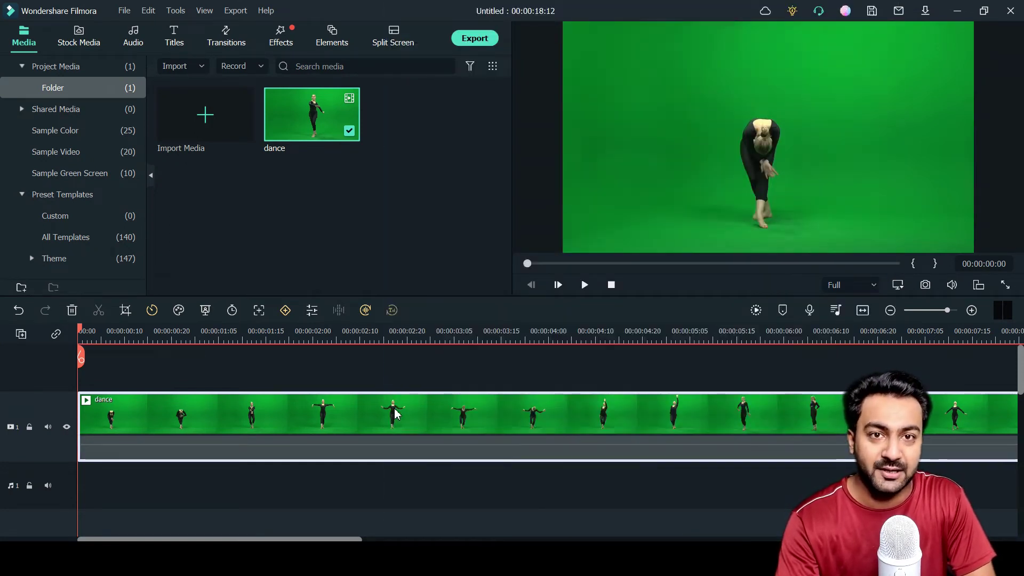
# Preview the dance clip in full screen and return to the timeline.
pyautogui.click(585, 285)
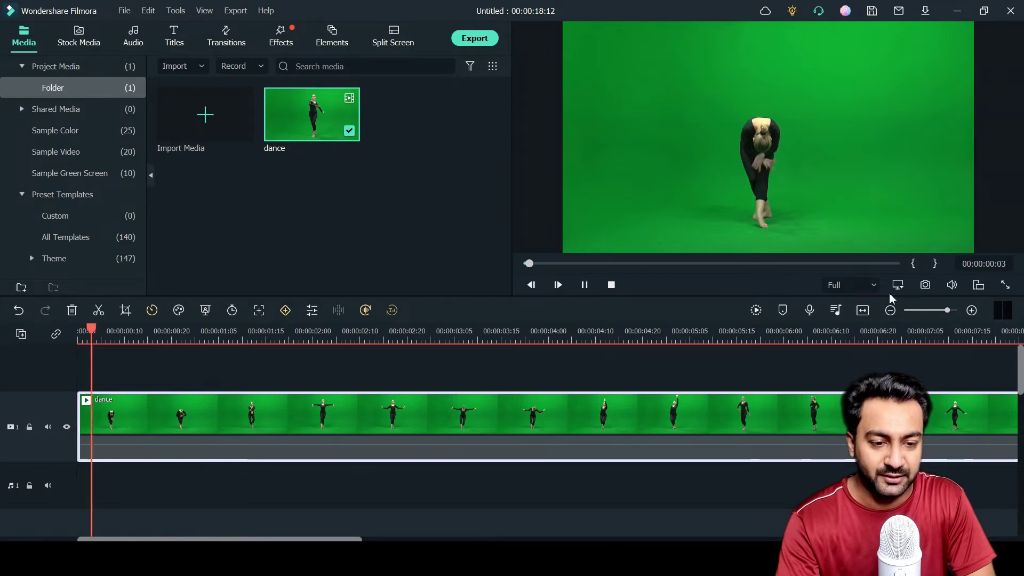
pyautogui.click(1006, 285)
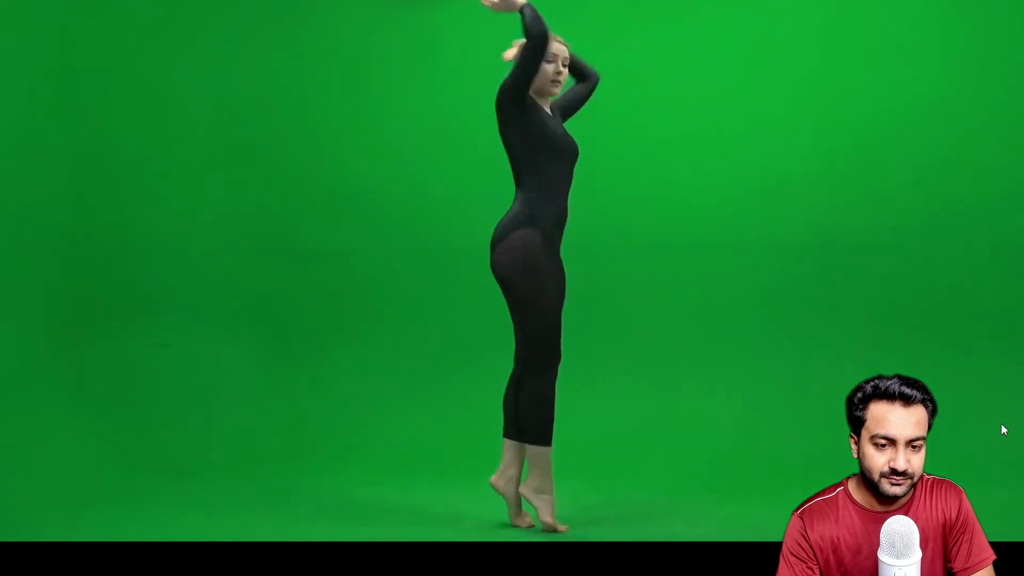
pyautogui.press('Escape')
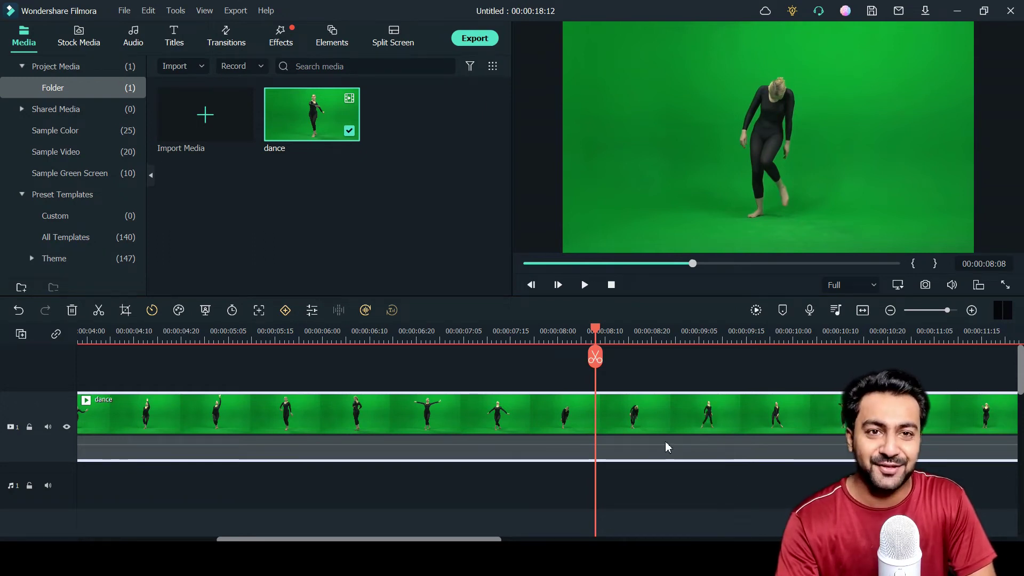
pyautogui.press('Home')
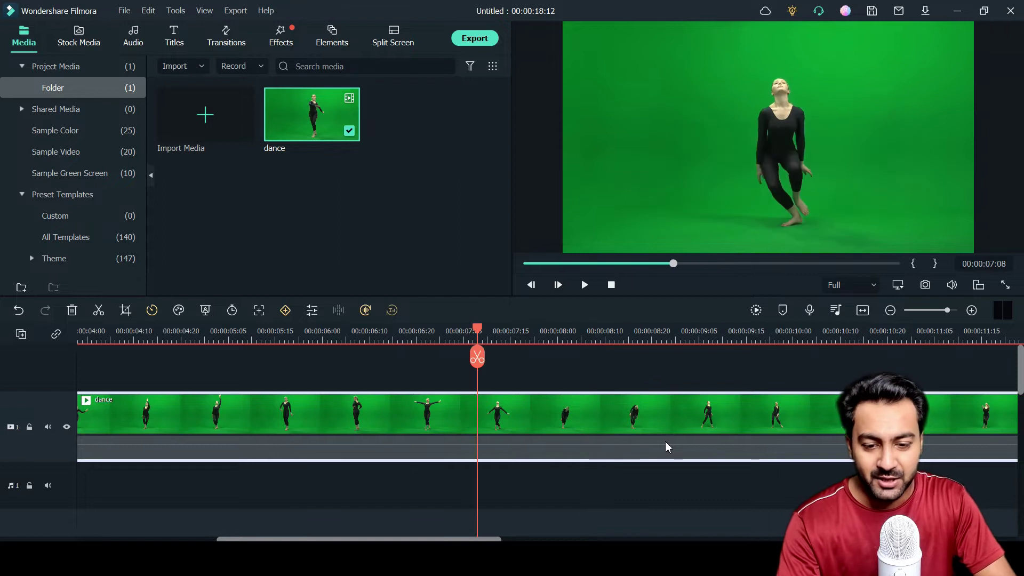
# Turn off Transform and enable Chroma Key with the green key color on the dance clip.
pyautogui.click(890, 311)
pyautogui.click(890, 311)
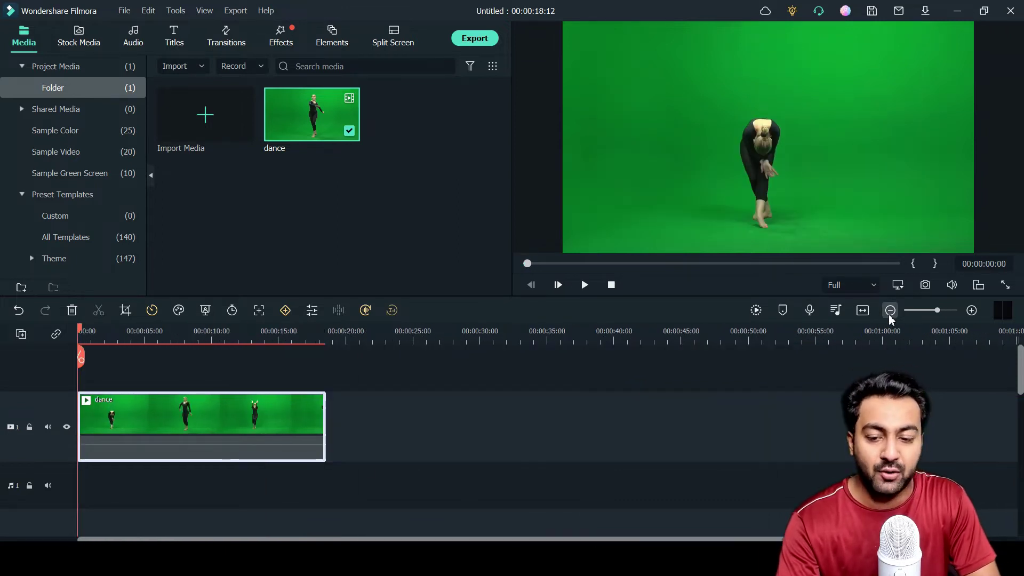
pyautogui.click(972, 311)
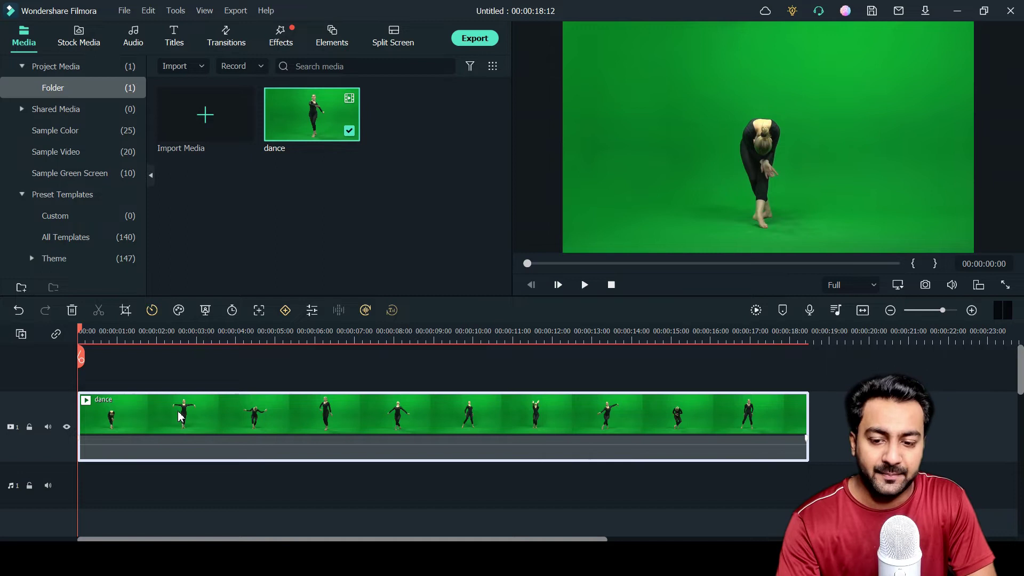
pyautogui.doubleClick(180, 416)
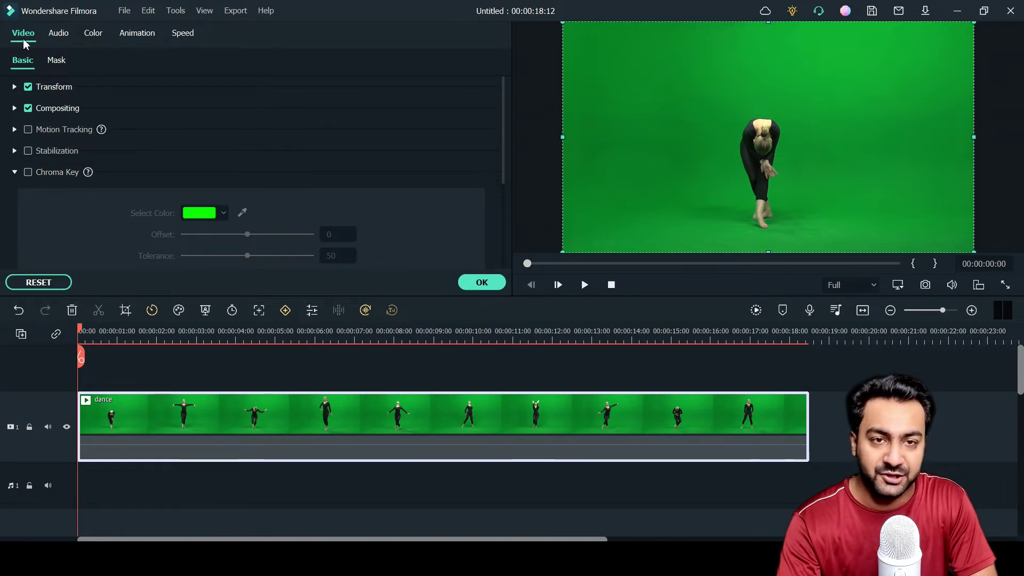
pyautogui.click(31, 88)
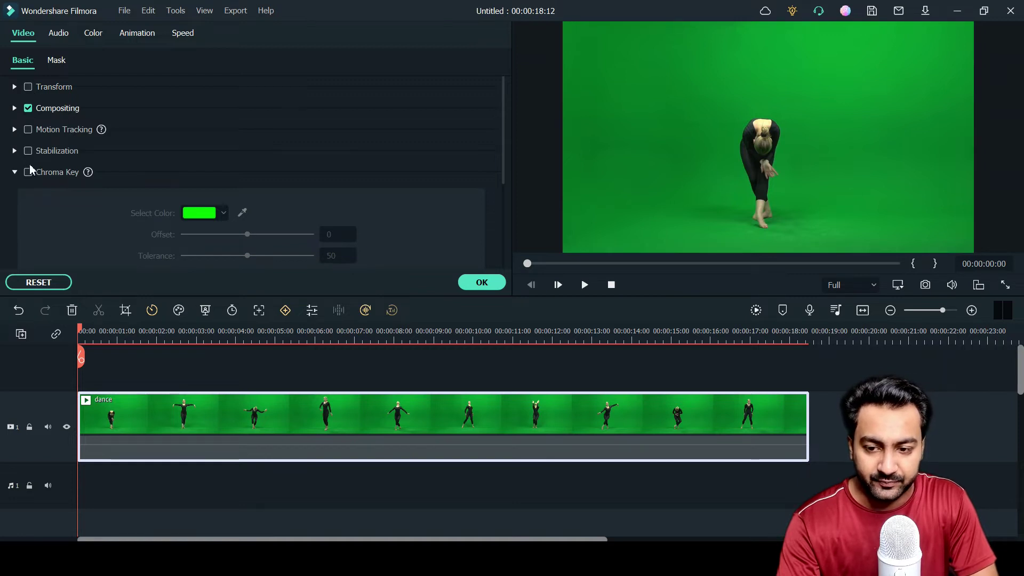
pyautogui.click(29, 171)
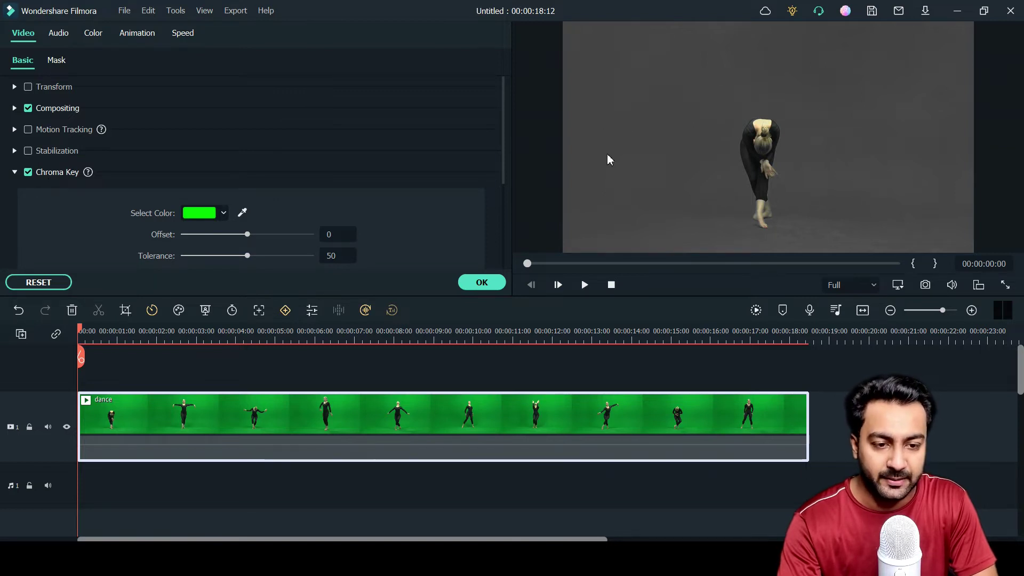
pyautogui.click(480, 284)
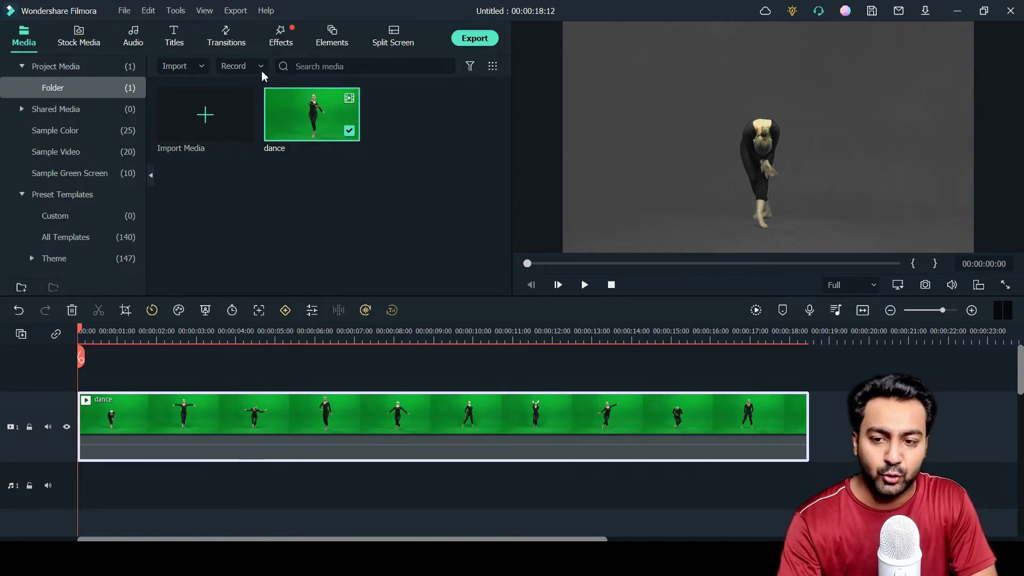
# Try placing the White sample color on a track above the dance clip, and delete it again.
pyautogui.click(48, 68)
pyautogui.click(55, 108)
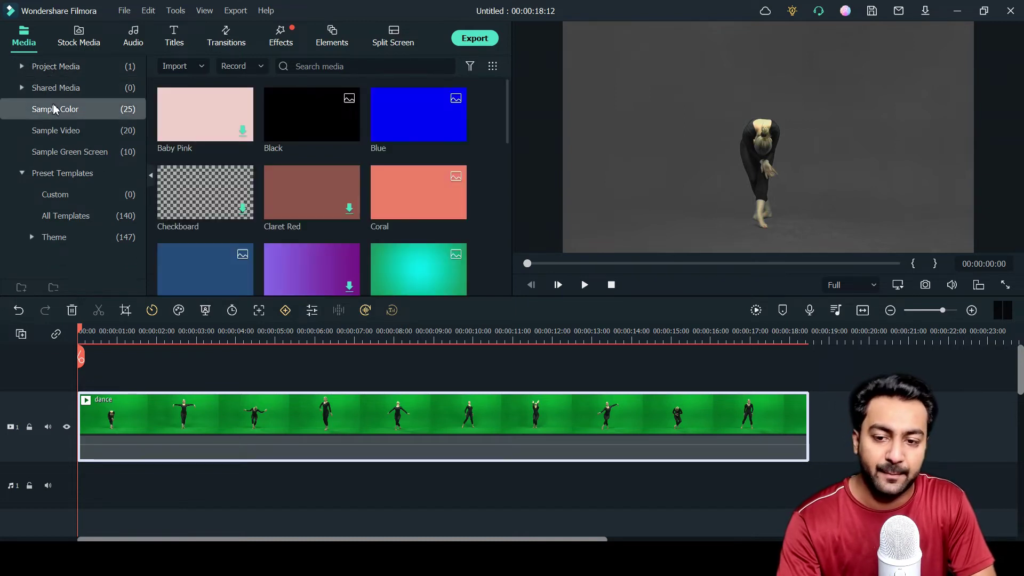
pyautogui.scroll(-2, 287, 244)
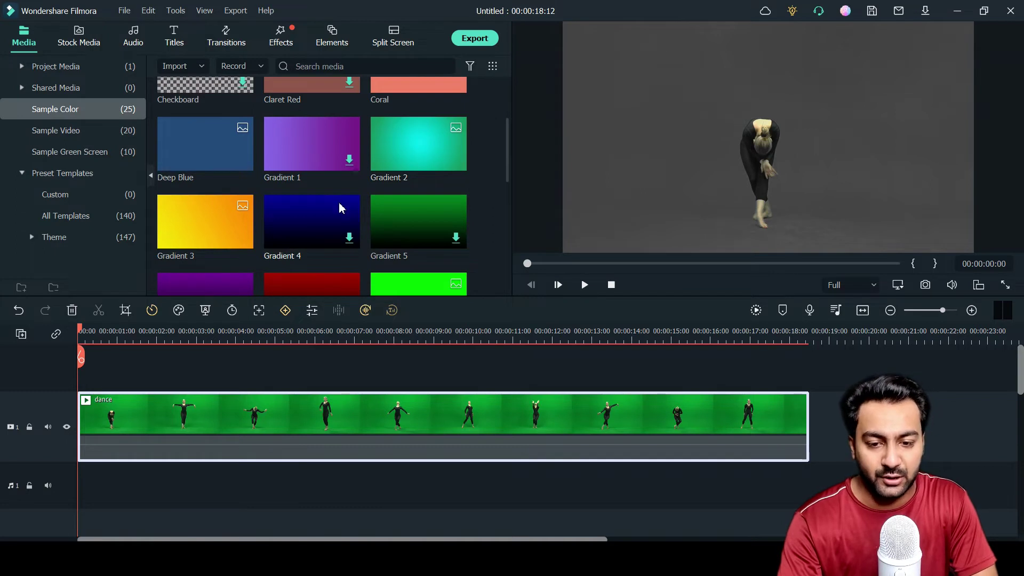
pyautogui.scroll(-5, 340, 209)
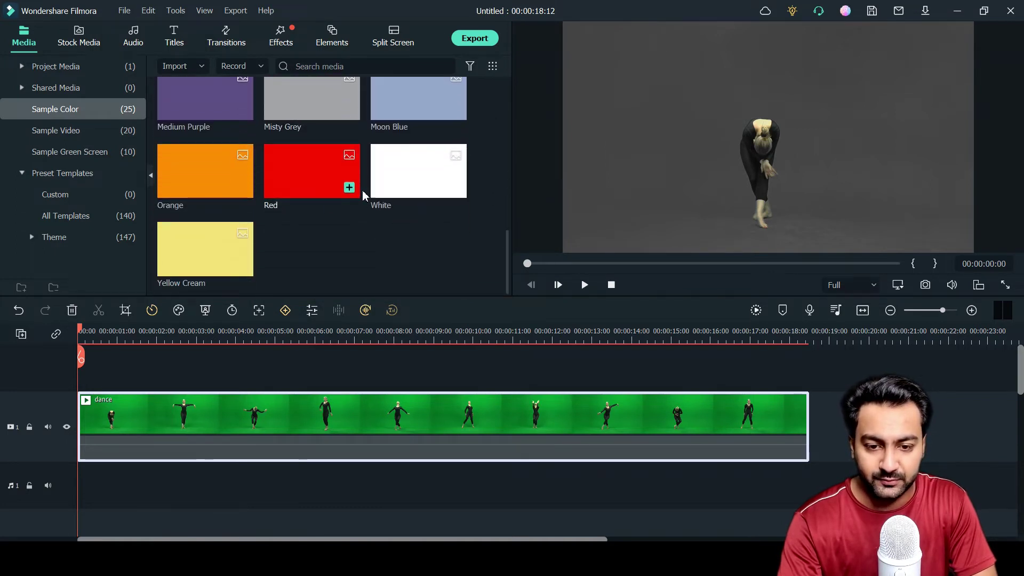
pyautogui.scroll(1, 299, 176)
pyautogui.moveTo(396, 211); pyautogui.dragTo(253, 358)
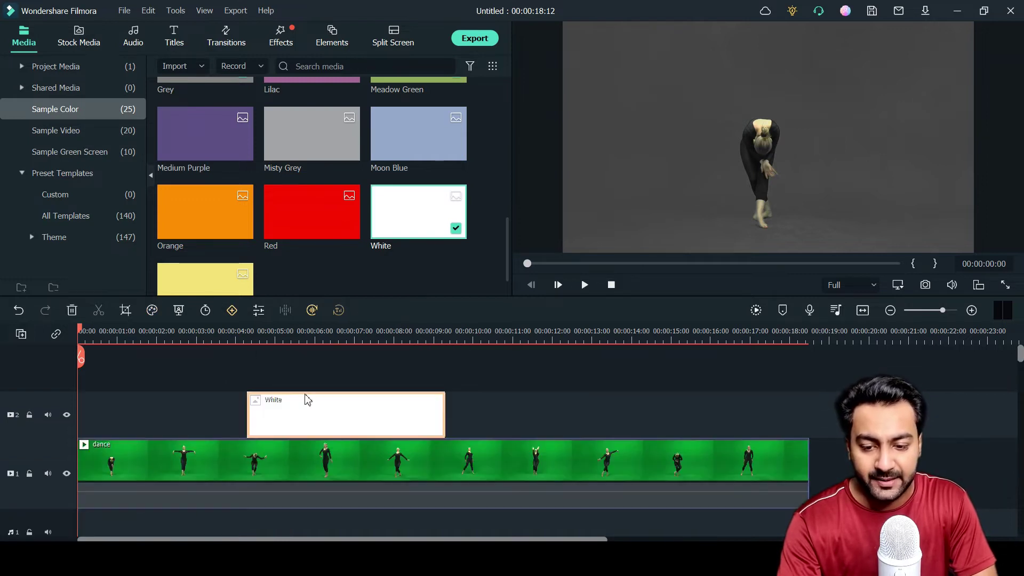
pyautogui.click(72, 310)
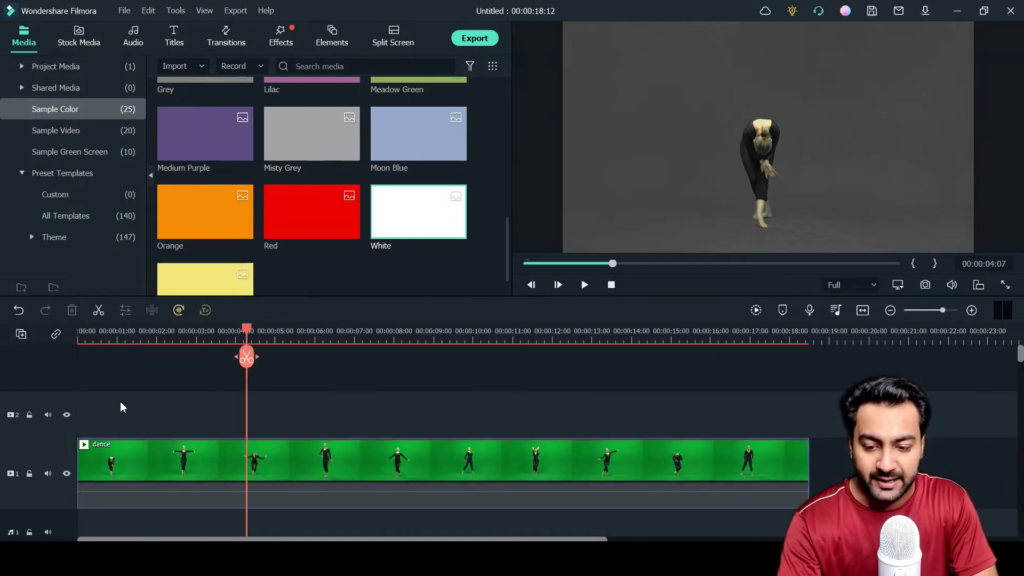
# Move the dance clip up to video track 2 and place the White sample color beneath it at the start of track 1.
pyautogui.click(134, 444)
pyautogui.moveTo(132, 434); pyautogui.dragTo(126, 416)
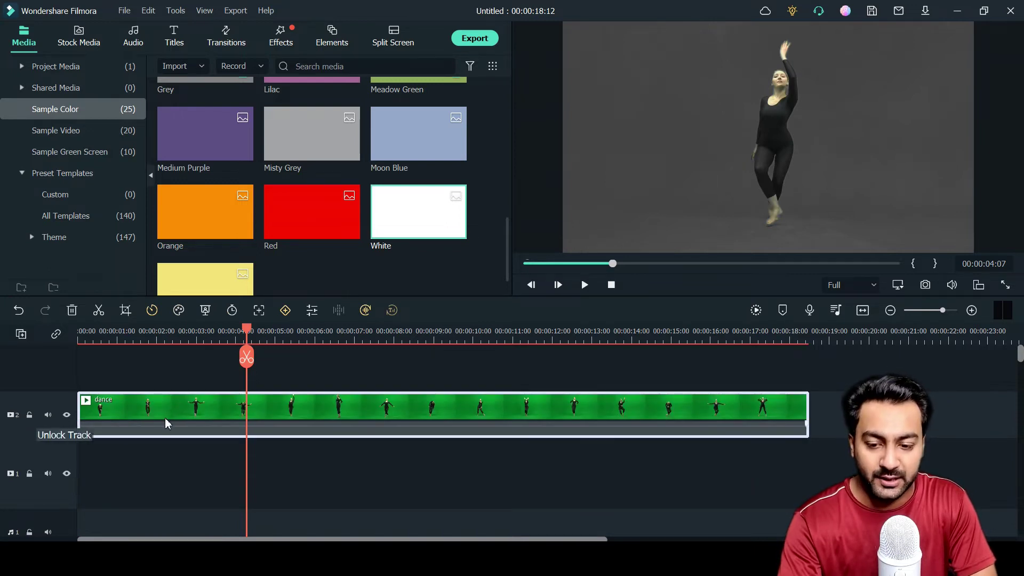
pyautogui.moveTo(416, 241); pyautogui.dragTo(160, 478)
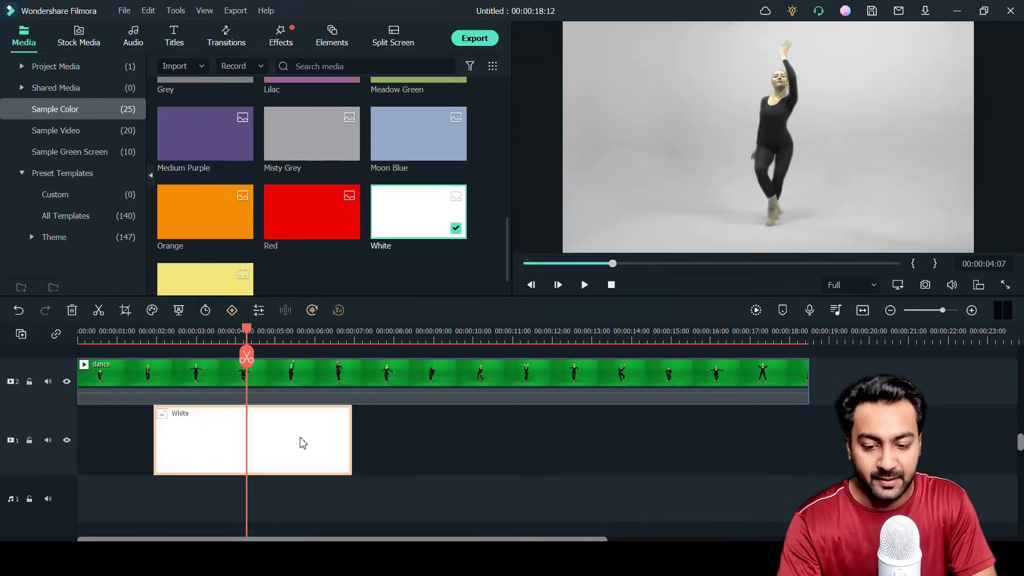
pyautogui.moveTo(304, 441); pyautogui.dragTo(155, 448)
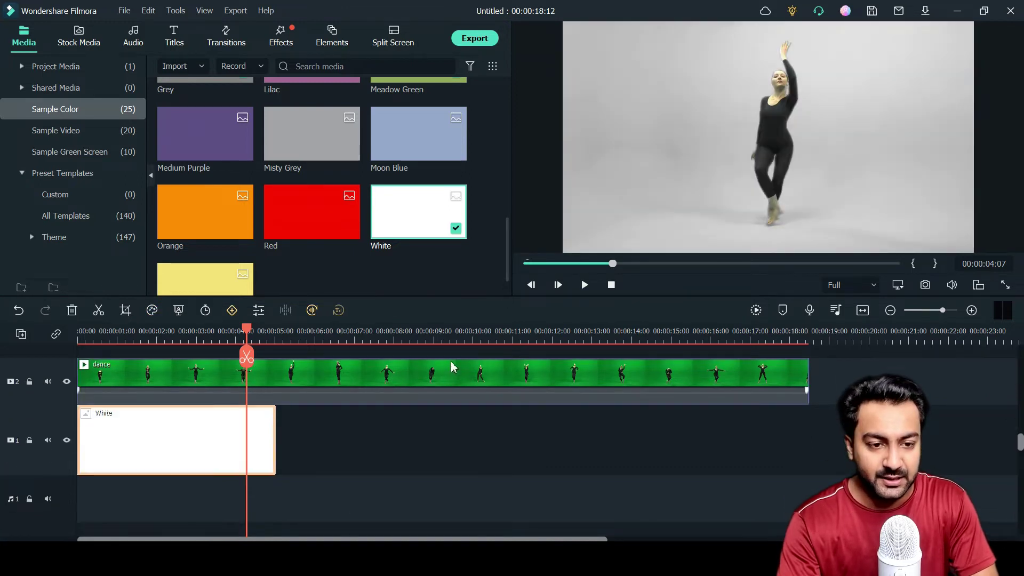
# Play the keyed clip over the white background from the start, and return the playhead to 00:00:03:19.
pyautogui.press('Home')
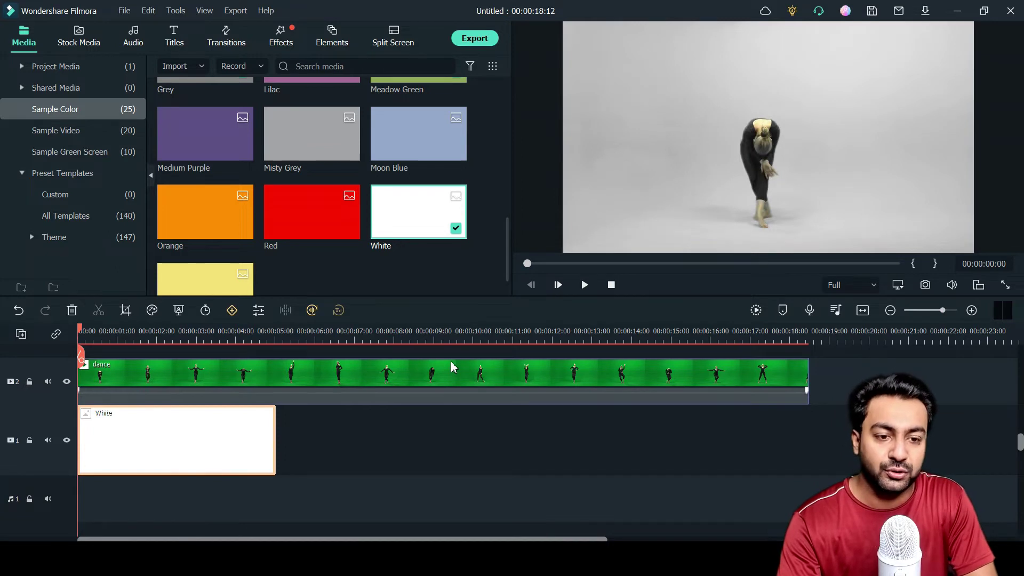
pyautogui.press('space')
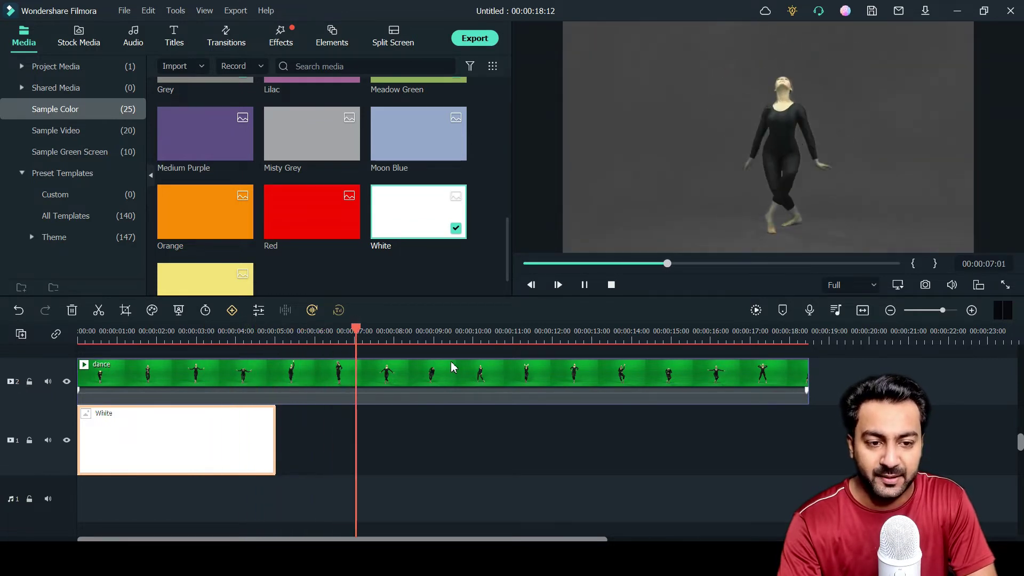
pyautogui.press('space')
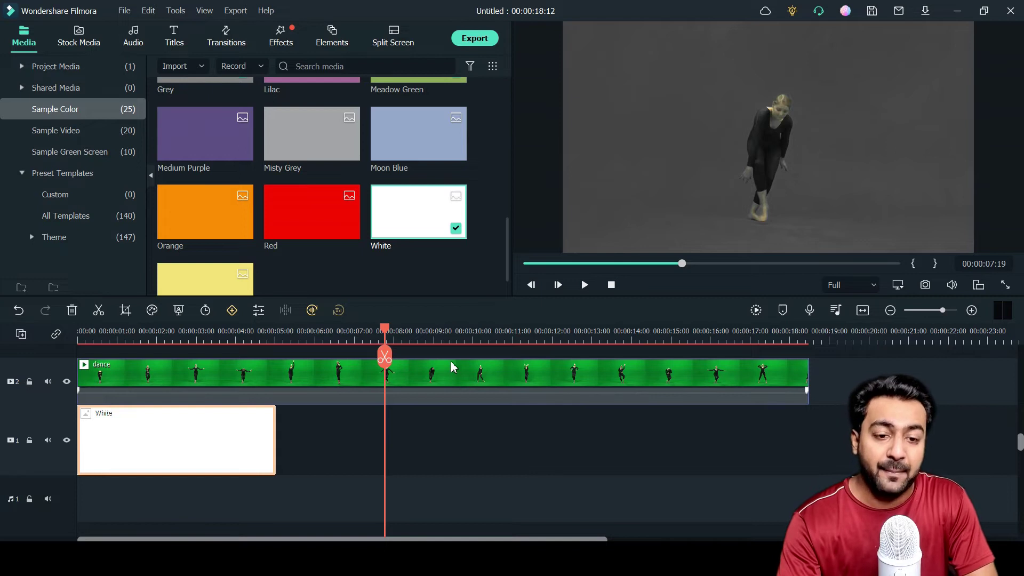
pyautogui.hotkey('shift', 'Left')
pyautogui.hotkey('shift', 'Left')
pyautogui.hotkey('shift', 'Left')
pyautogui.hotkey('shift', 'Left')
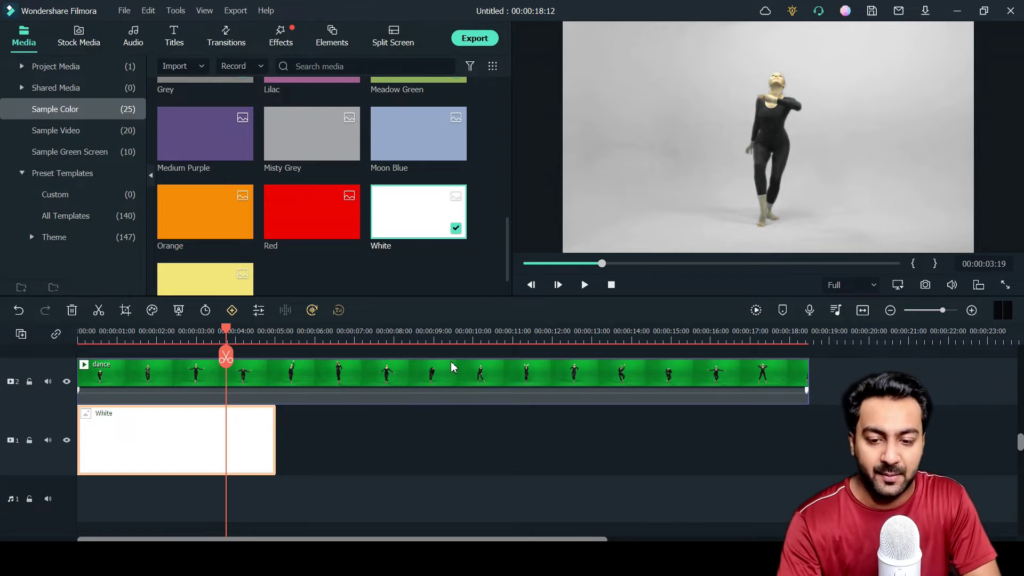
# Set the dance clip's Chroma Key offset to 10.
pyautogui.doubleClick(326, 373)
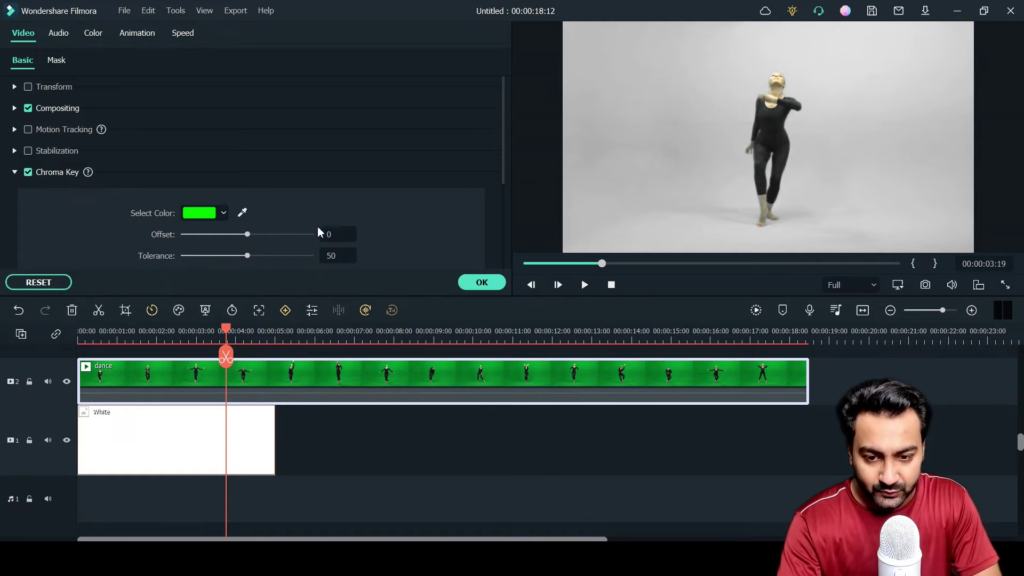
pyautogui.click(336, 234)
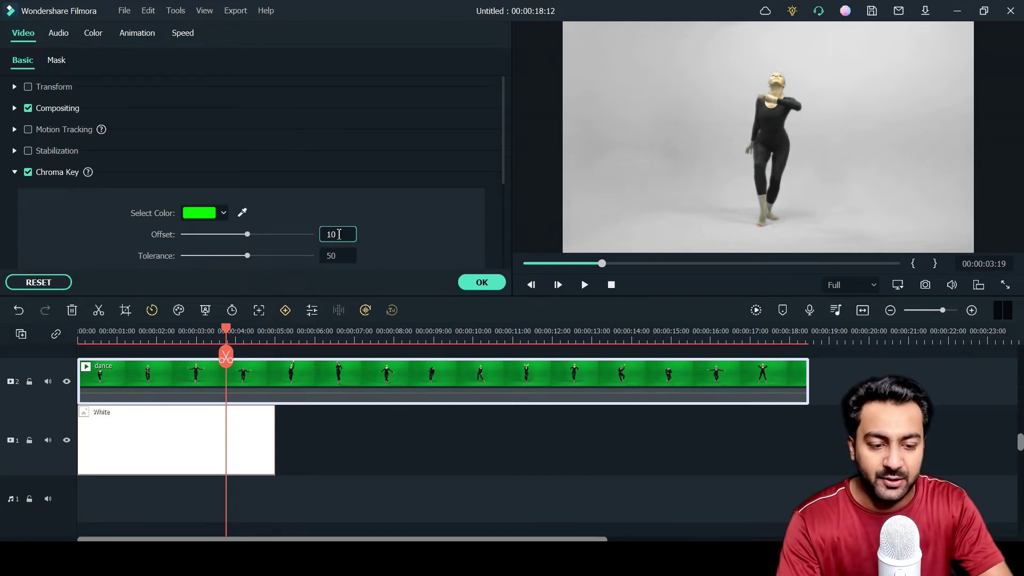
pyautogui.write('10')
pyautogui.click(481, 282)
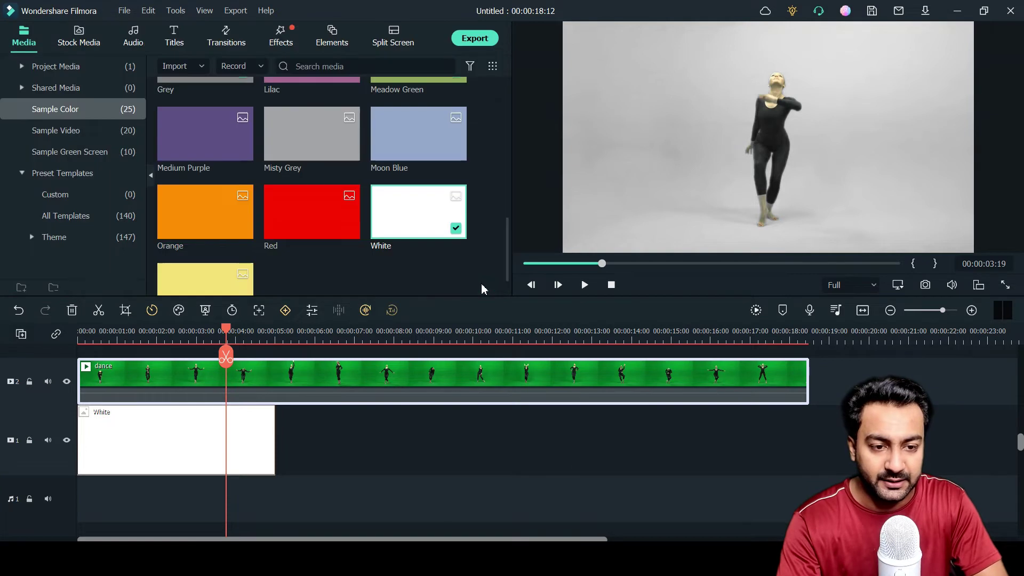
# Play the composite from the beginning in full screen to check the keyed background.
pyautogui.click(254, 450)
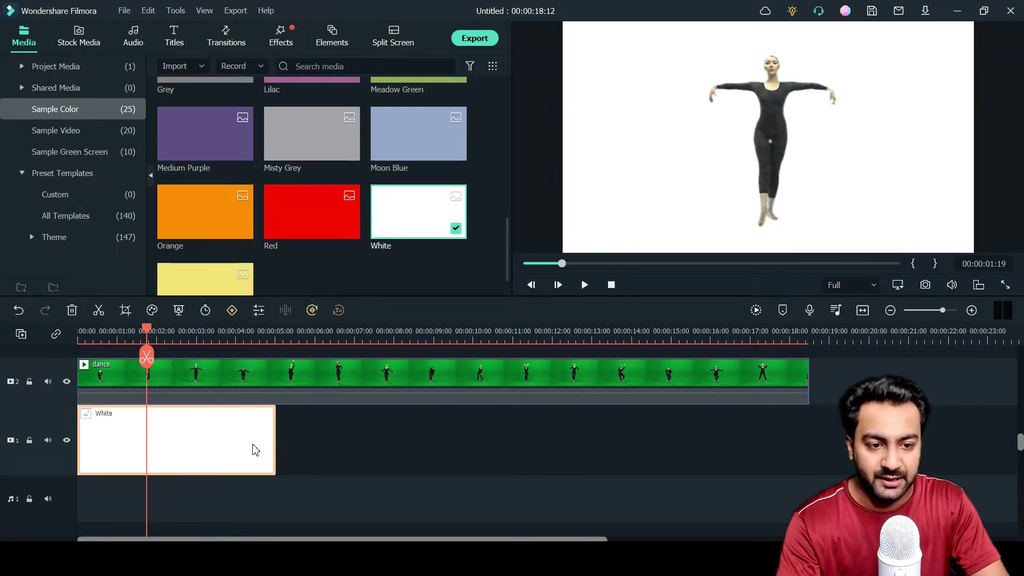
pyautogui.press('Home')
pyautogui.press('space')
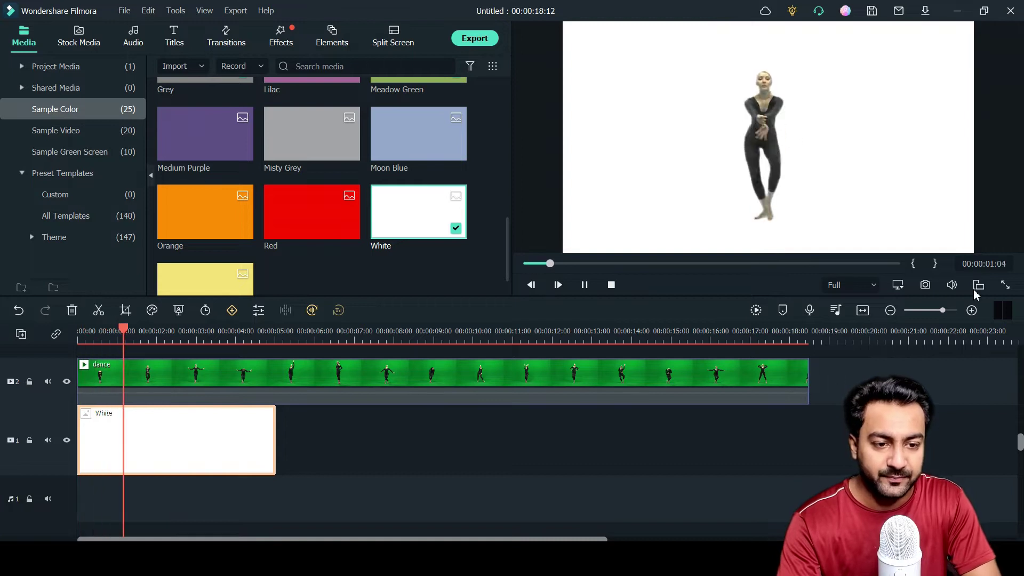
pyautogui.click(1005, 286)
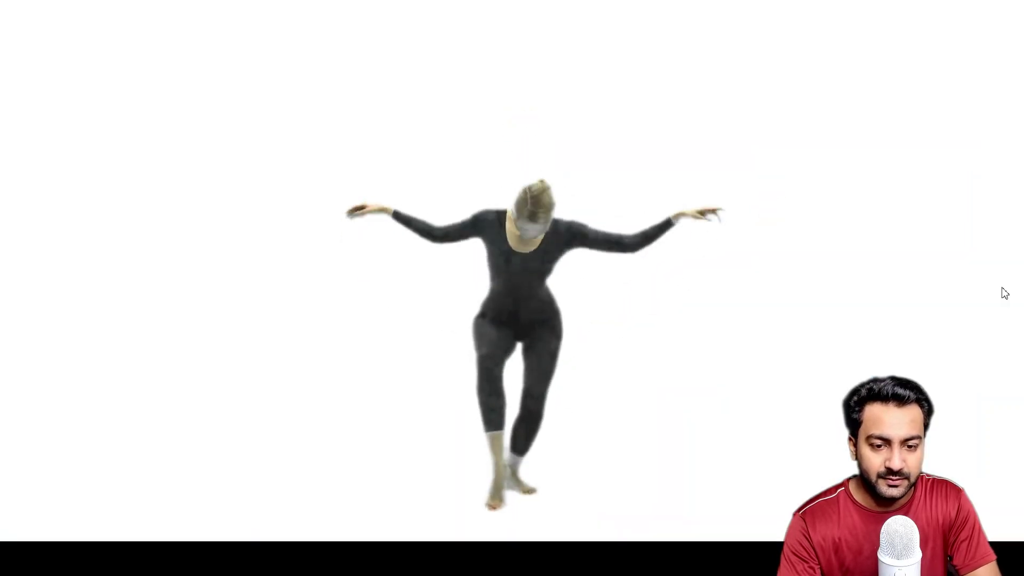
pyautogui.press('Escape')
# Try Chroma Key offsets of 20 and -1 on the dance clip, and set the offset back to 10.
pyautogui.hotkey('shift', 'Left')
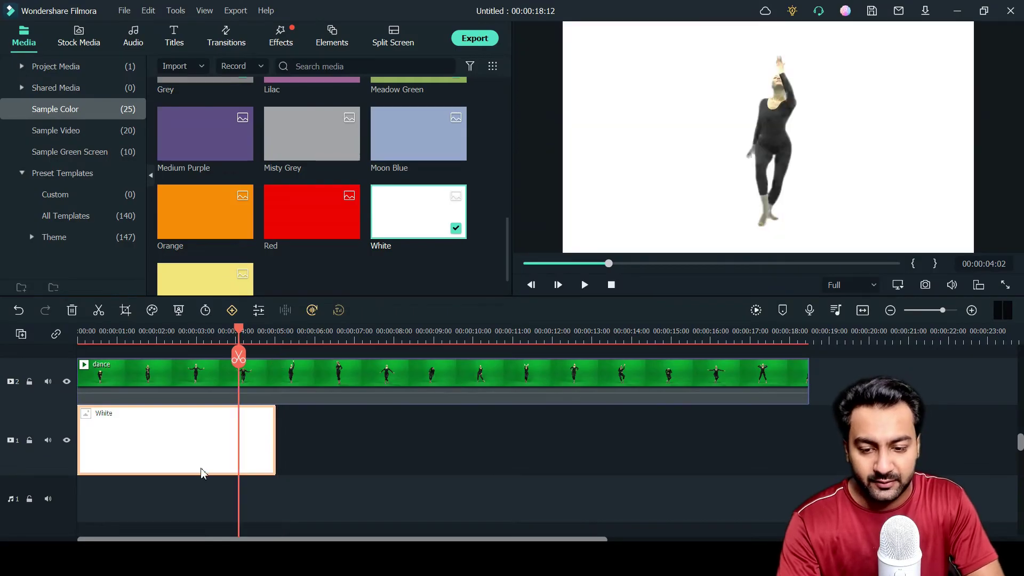
pyautogui.doubleClick(160, 377)
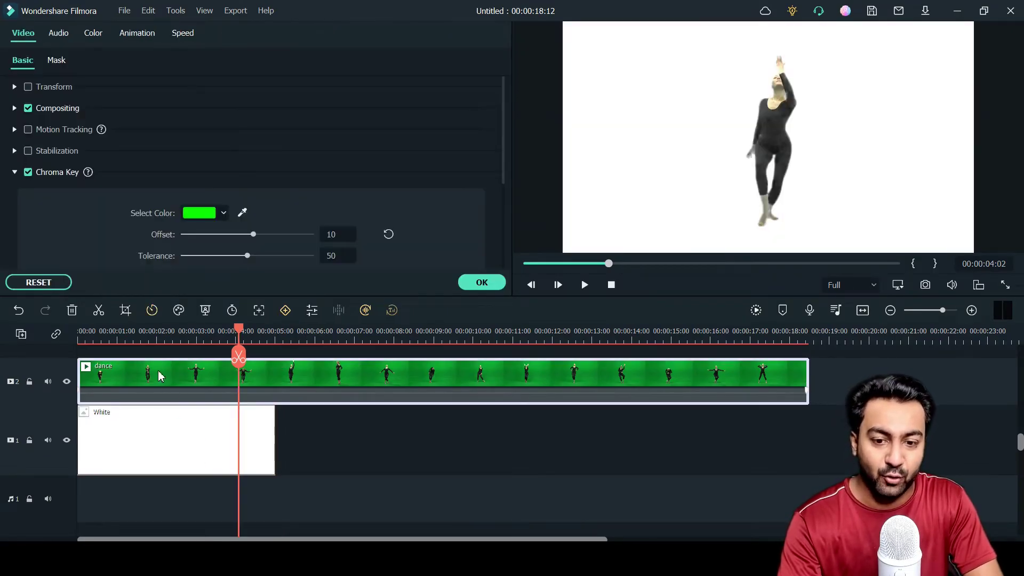
pyautogui.doubleClick(338, 234)
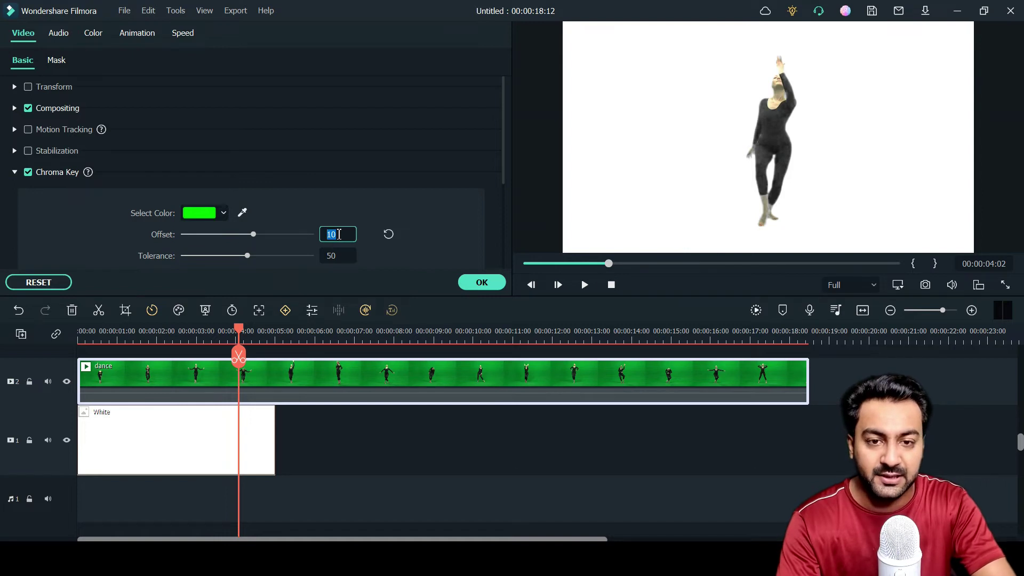
pyautogui.write('20')
pyautogui.press('Return')
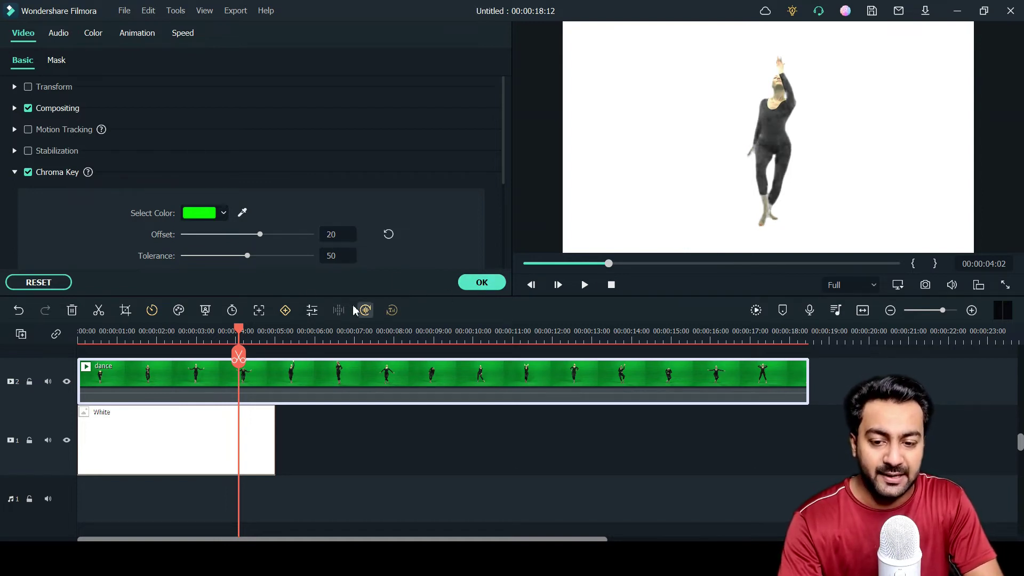
pyautogui.moveTo(262, 235)
pyautogui.mouseDown()
pyautogui.moveTo(296, 235)
pyautogui.moveTo(235, 238)
pyautogui.moveTo(251, 241)
pyautogui.mouseUp()
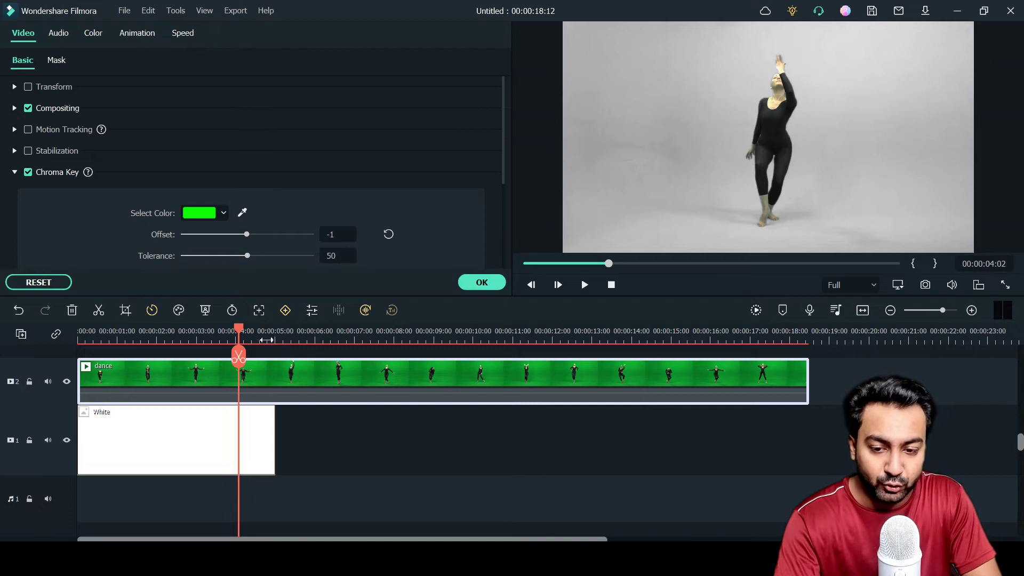
pyautogui.moveTo(330, 234); pyautogui.dragTo(336, 234)
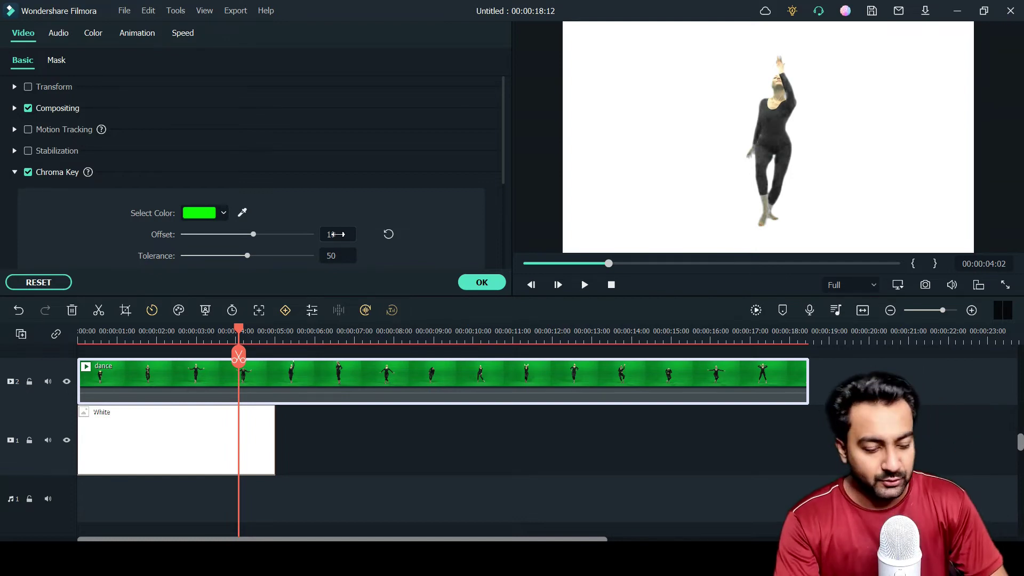
# Play the keyed composite briefly to check the edges, pause it and close the dance clip's settings.
pyautogui.press('Home')
pyautogui.press('space')
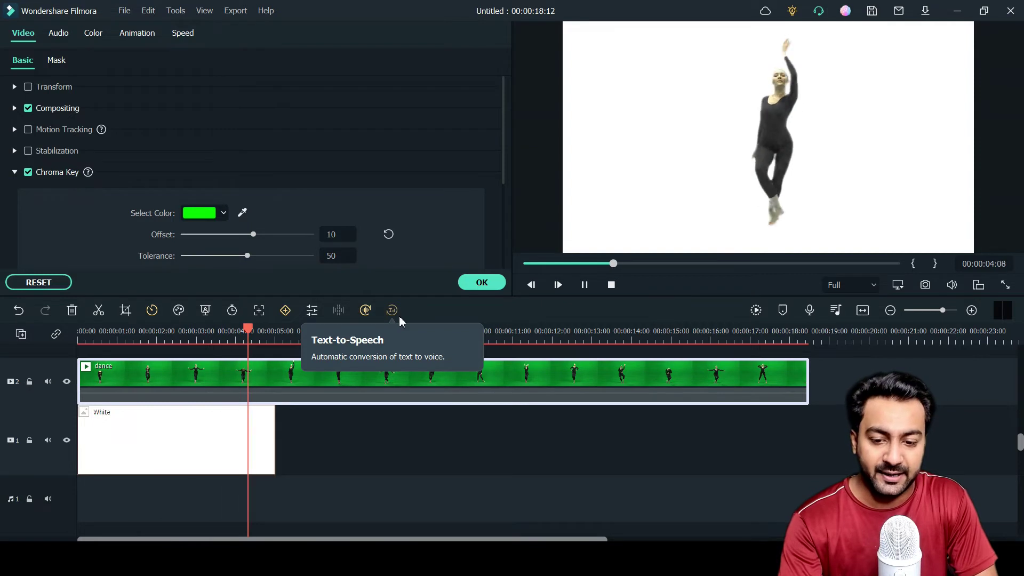
pyautogui.press('space')
pyautogui.click(472, 283)
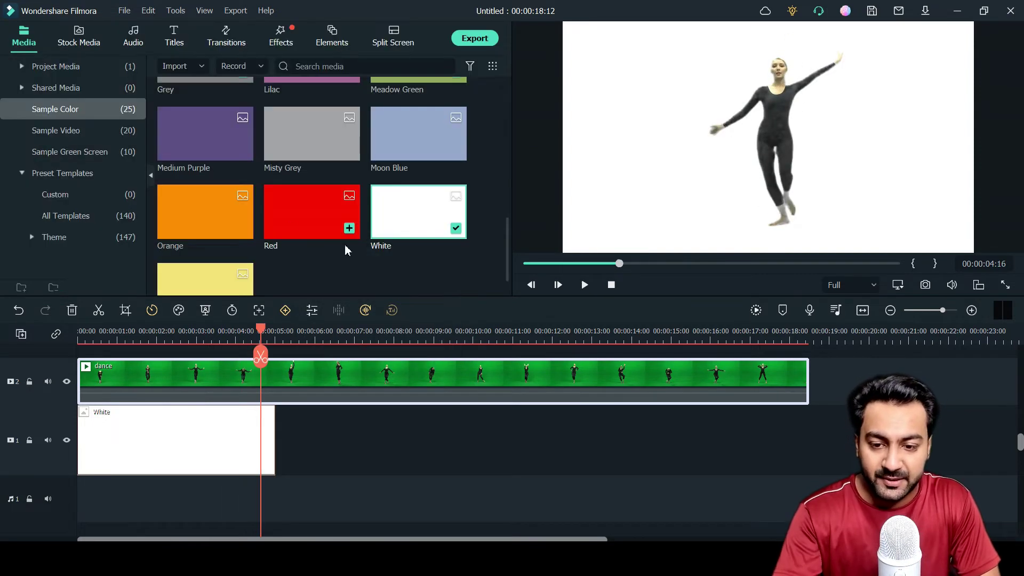
# Add the Orange and Medium Purple sample colors after White on track 1 and play the composite in full screen.
pyautogui.moveTo(234, 224); pyautogui.dragTo(281, 434)
pyautogui.moveTo(228, 133); pyautogui.dragTo(482, 447)
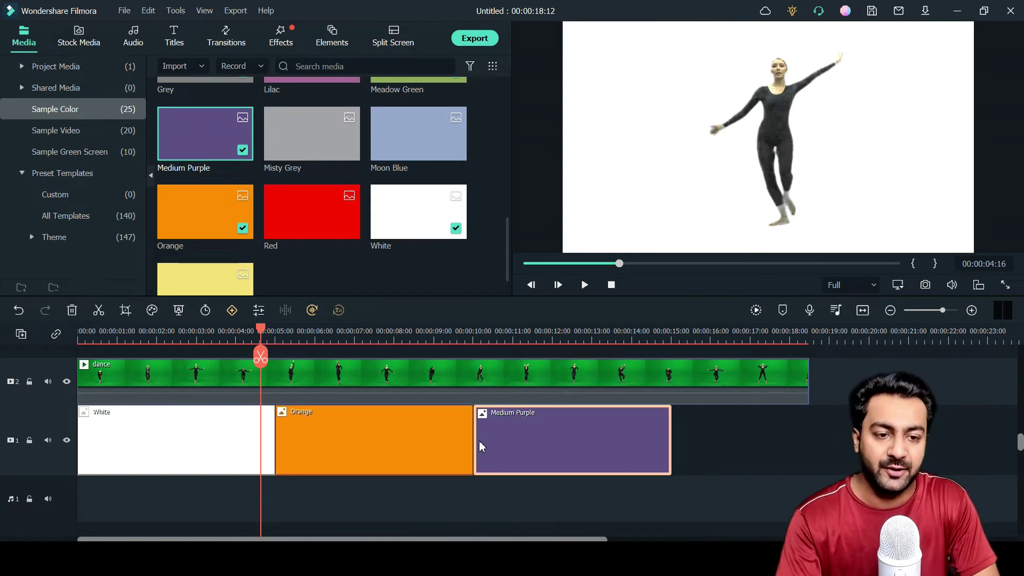
pyautogui.click(1006, 288)
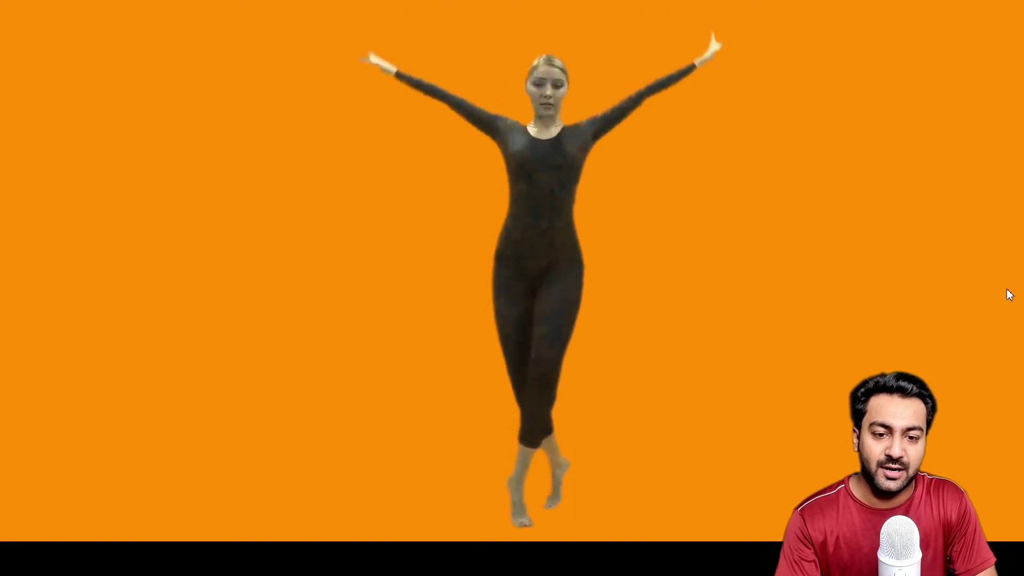
pyautogui.press('Escape')
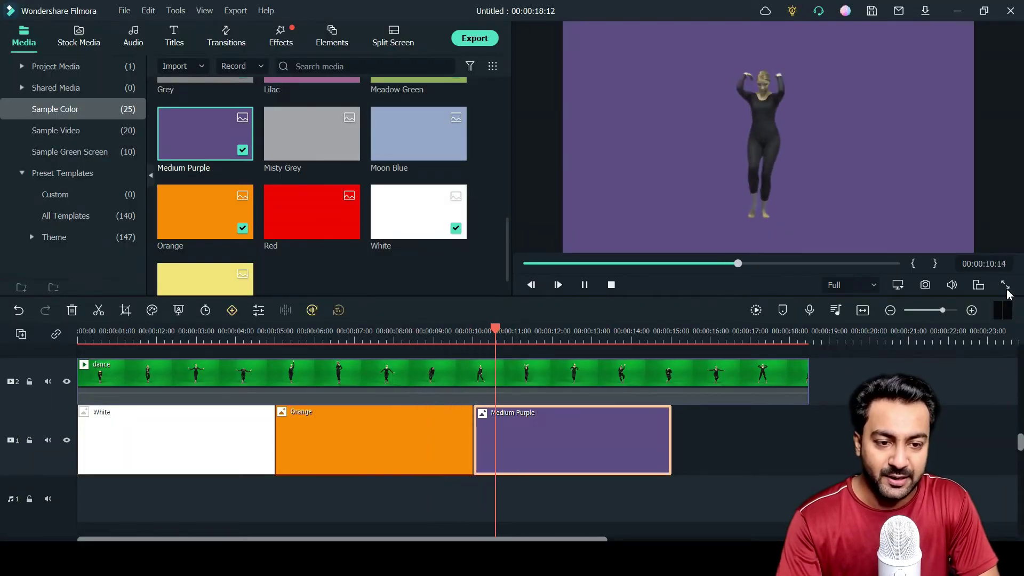
pyautogui.click(1008, 294)
pyautogui.press('Escape')
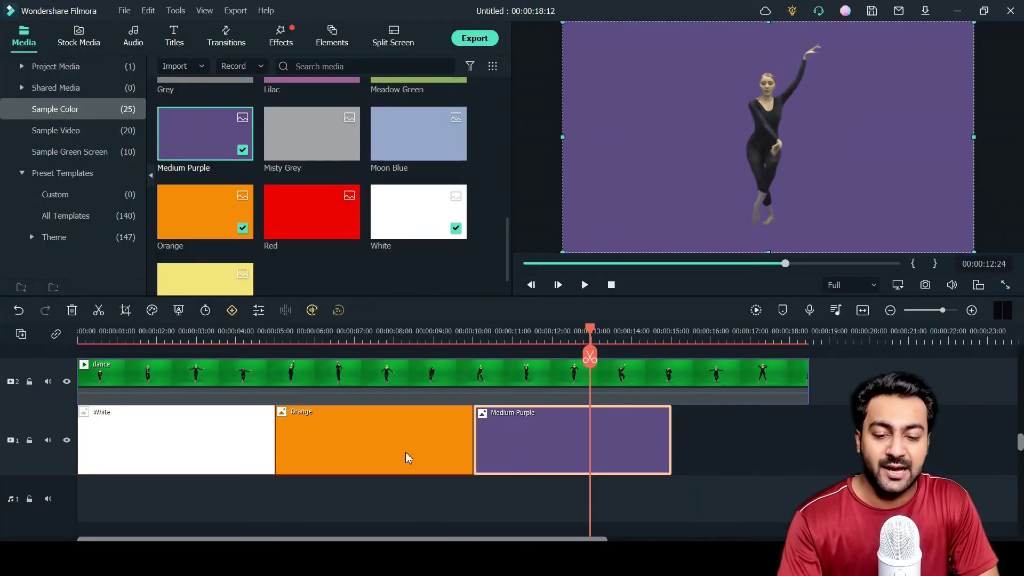
# Delete the White, Orange and Medium Purple clips together from video track 1.
pyautogui.keyDown('ctrl'); pyautogui.click(408, 458); pyautogui.keyUp('ctrl')
pyautogui.keyDown('ctrl'); pyautogui.click(182, 465); pyautogui.keyUp('ctrl')
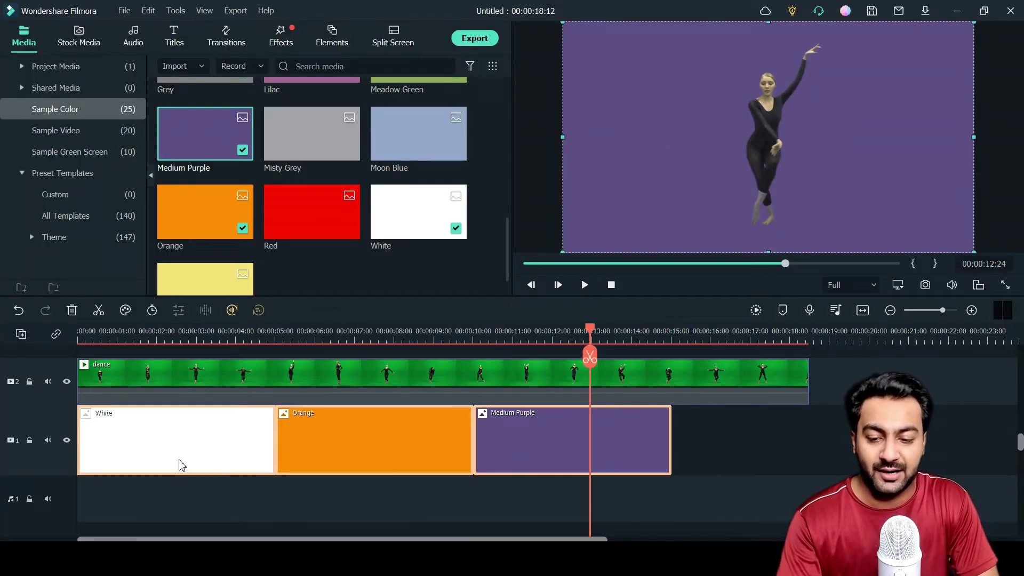
pyautogui.click(72, 310)
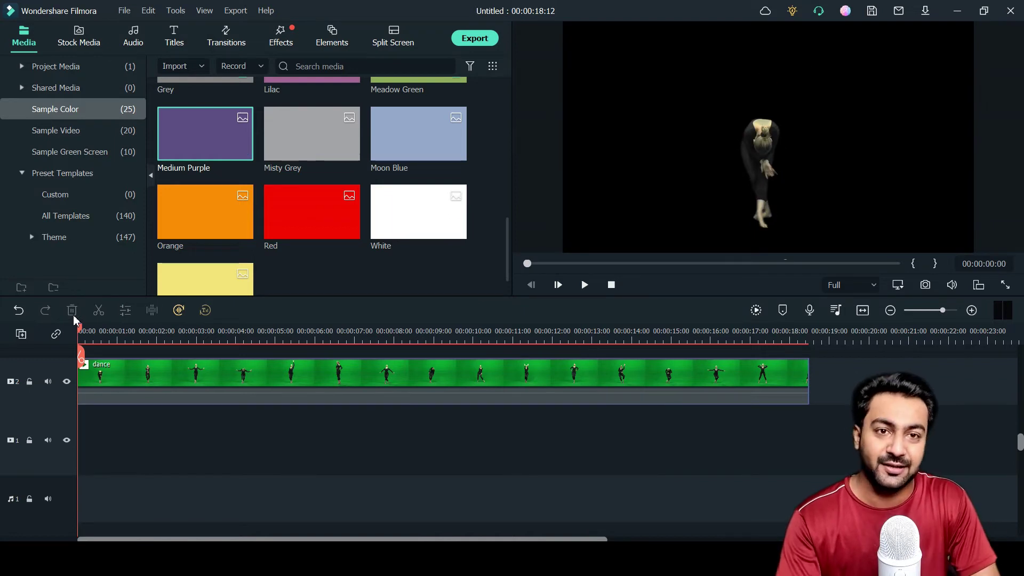
# Turn off Chroma Key on the dance clip and play the original green screen footage.
pyautogui.doubleClick(133, 366)
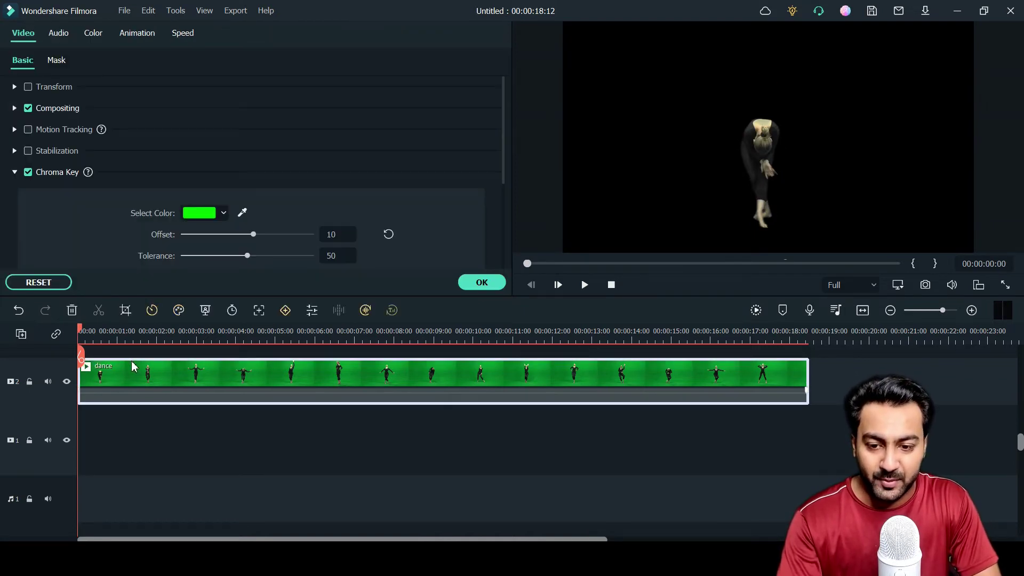
pyautogui.click(29, 171)
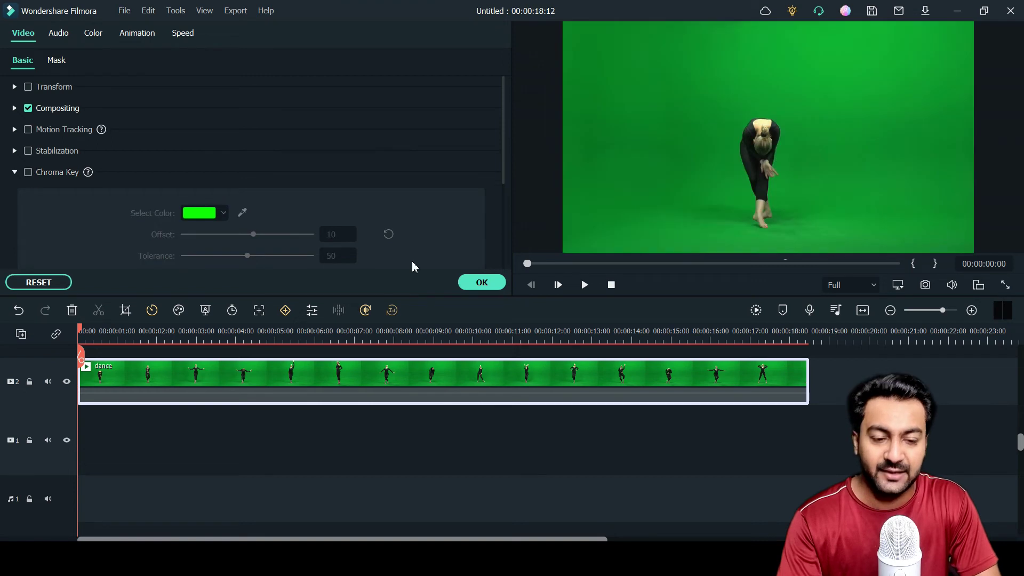
pyautogui.click(492, 283)
pyautogui.press('space')
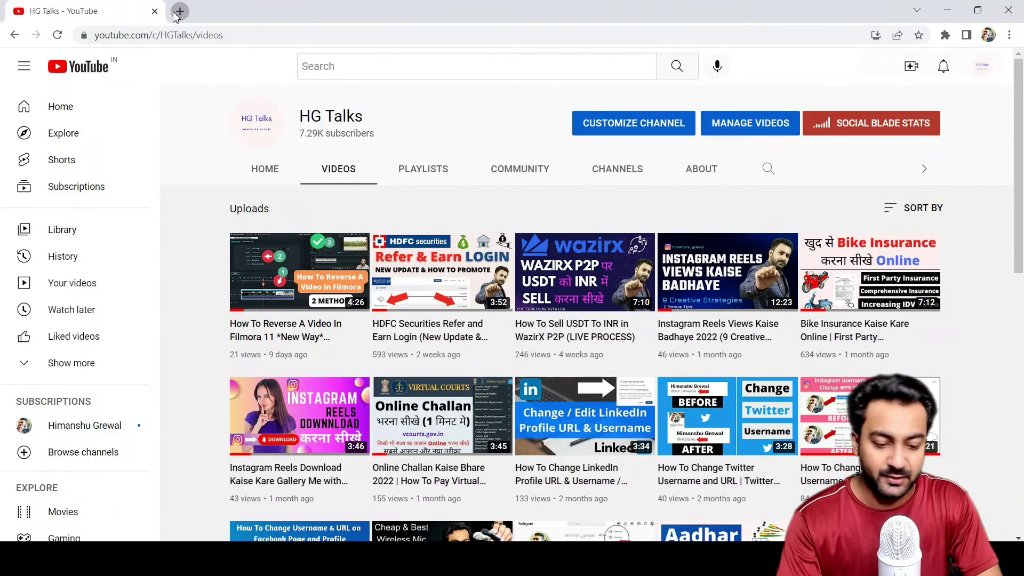
# Switch to the browser and open the Videos section of Pixabay in a new tab.
pyautogui.click(179, 12)
pyautogui.write('pixa')
pyautogui.press('Return')
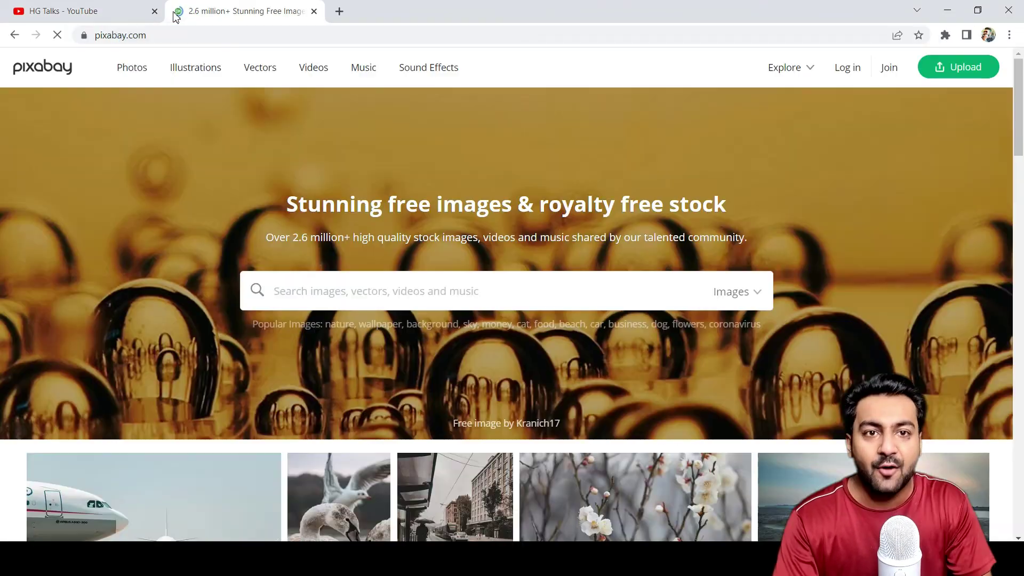
pyautogui.click(317, 83)
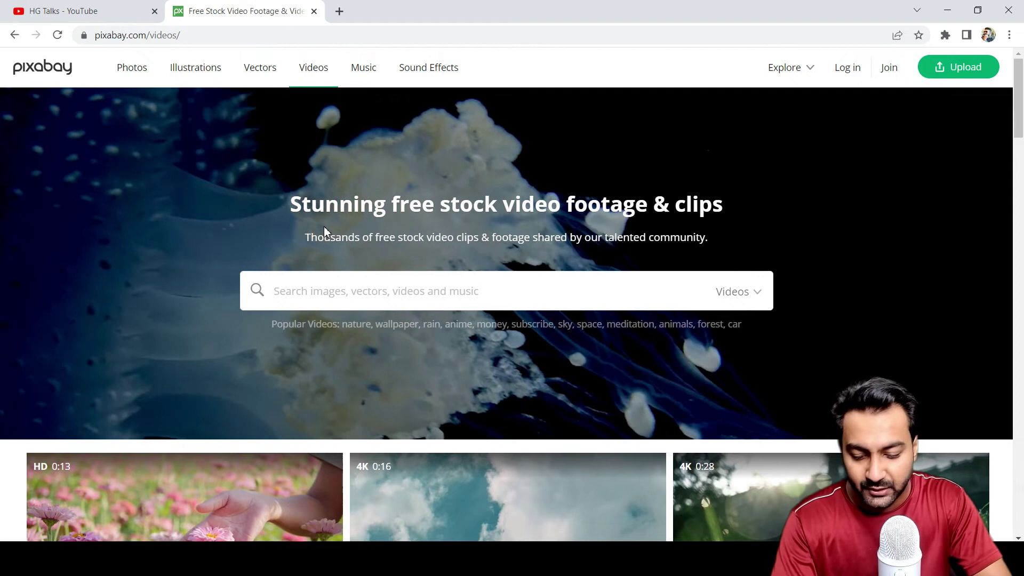
# Search the Pixabay videos for "space" and open the 1:05 HD clip of clouds seen from above.
pyautogui.write('space')
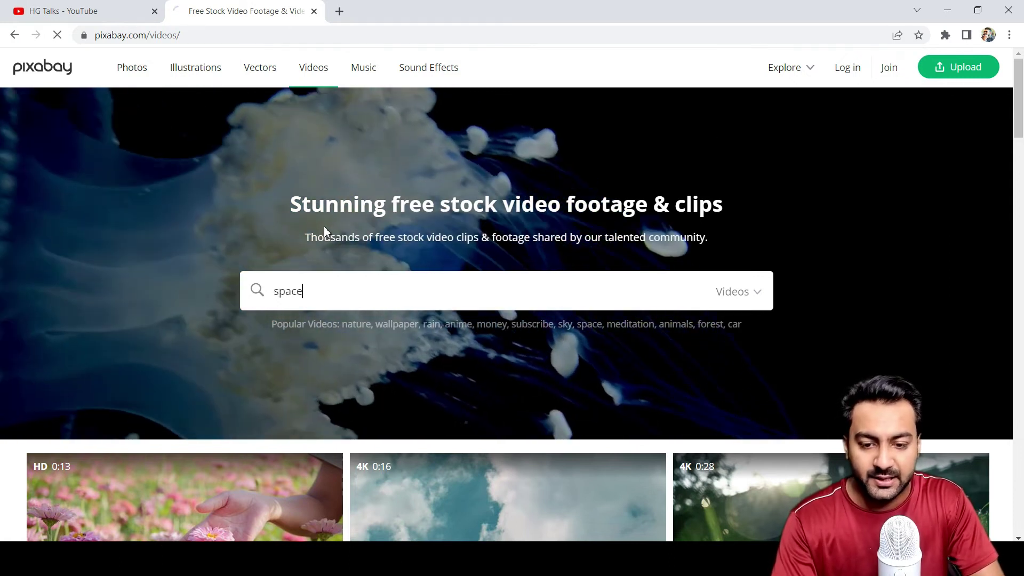
pyautogui.press('Return')
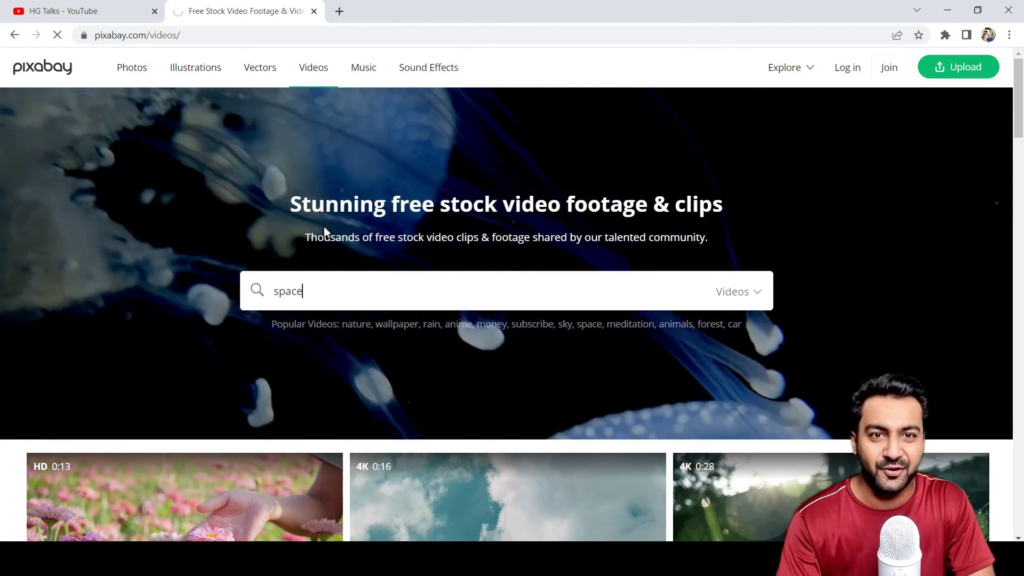
pyautogui.scroll(-3, 479, 291)
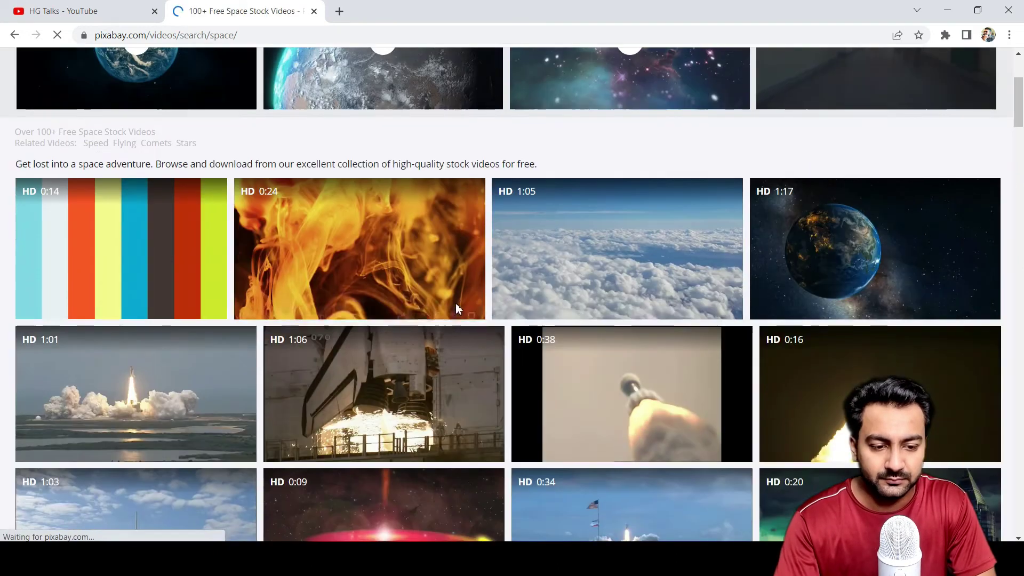
pyautogui.click(591, 270)
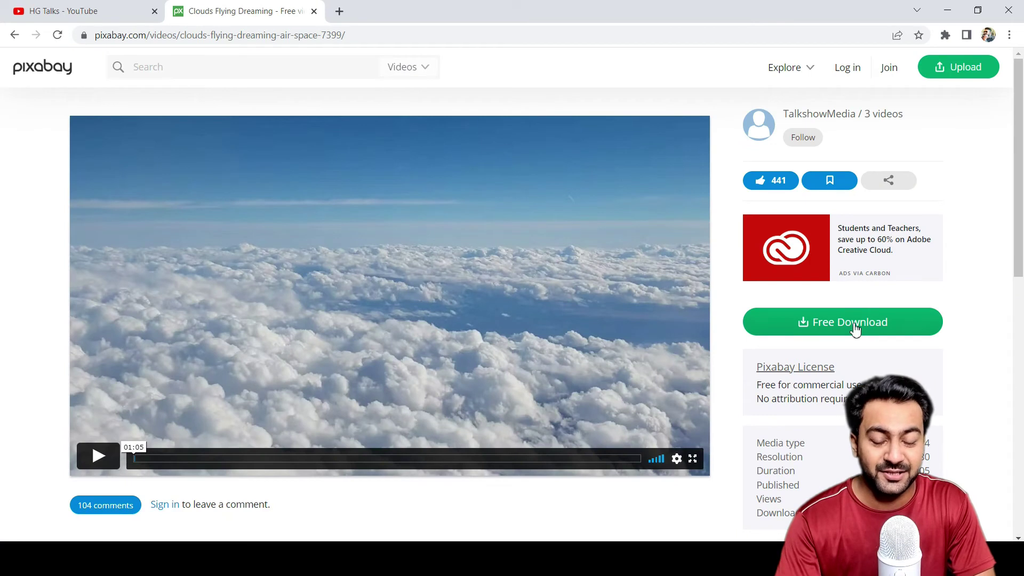
# Download the clouds video as a 1280×720 MP4 into the Free Music folder under the name Clouds - 7399.
pyautogui.click(854, 329)
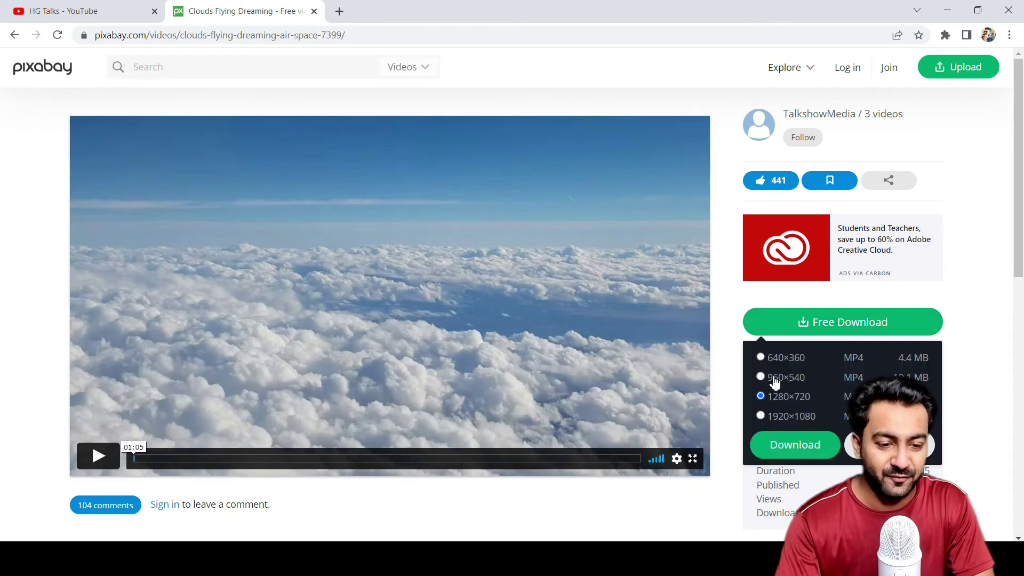
pyautogui.click(780, 446)
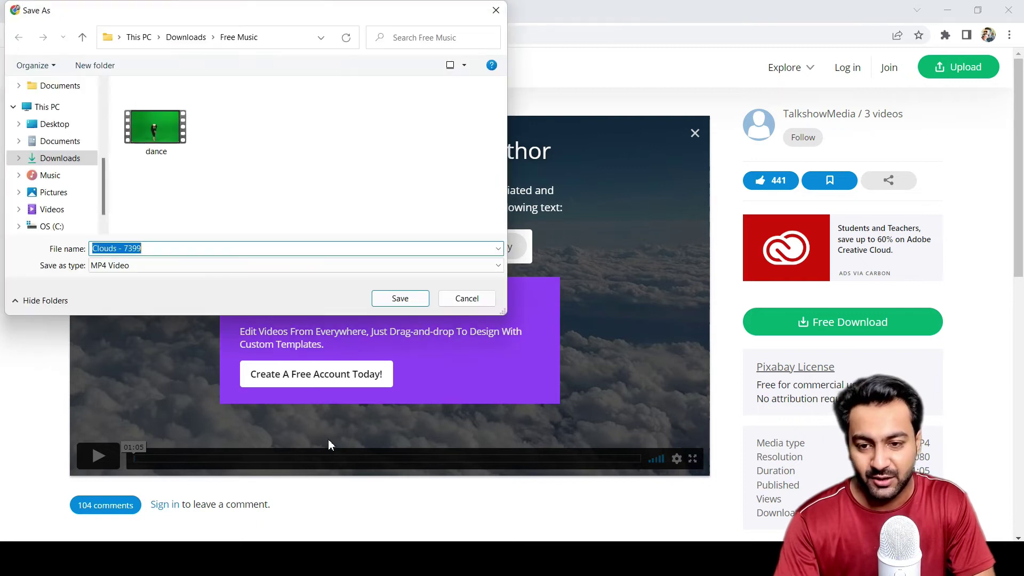
pyautogui.scroll(3, 52, 124)
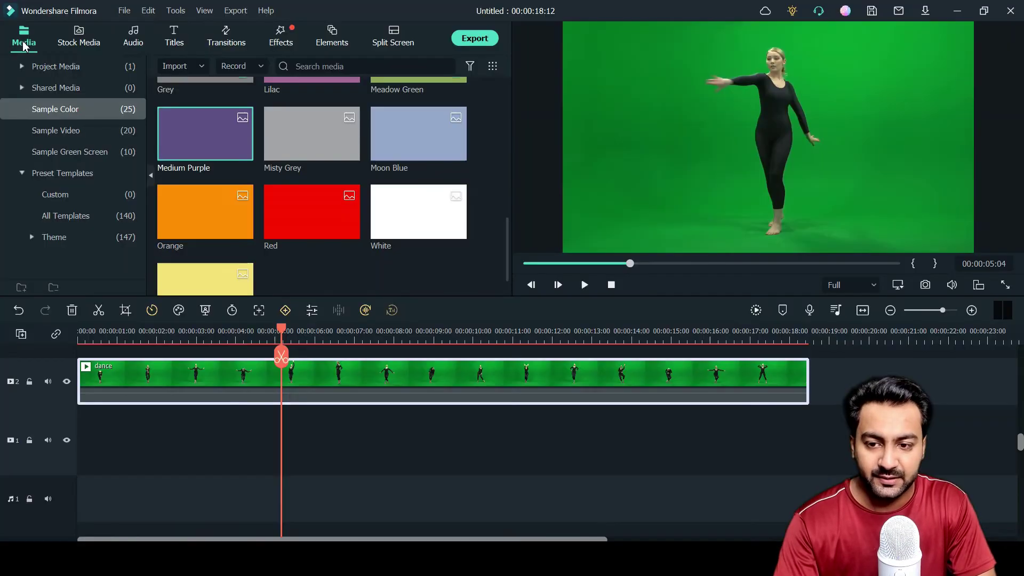
# Switch to Filmora, import Clouds - 7399 into the project media and place it at the start of track 1, dismissing the project settings prompt.
pyautogui.click(56, 66)
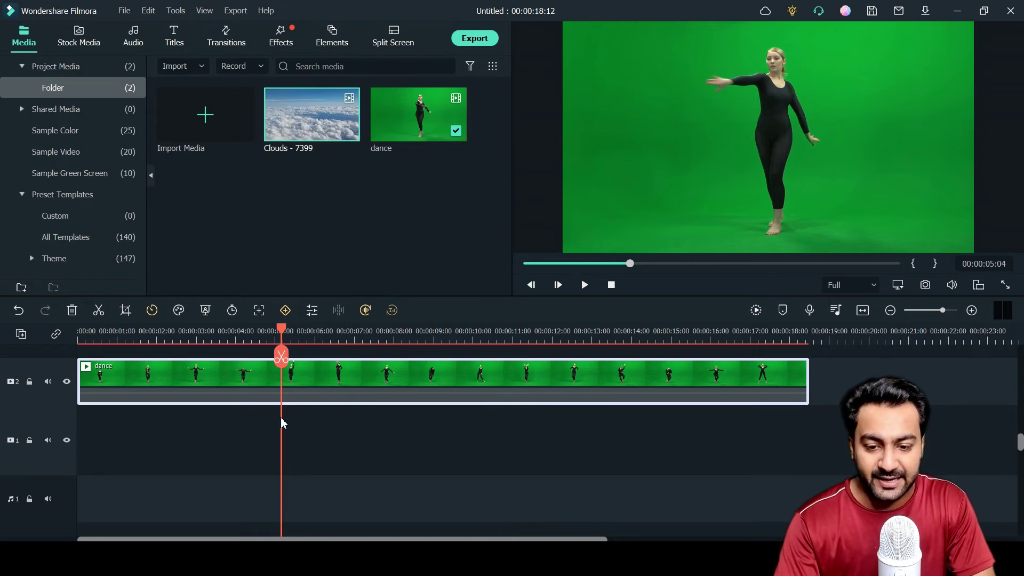
pyautogui.moveTo(306, 140); pyautogui.dragTo(55, 436)
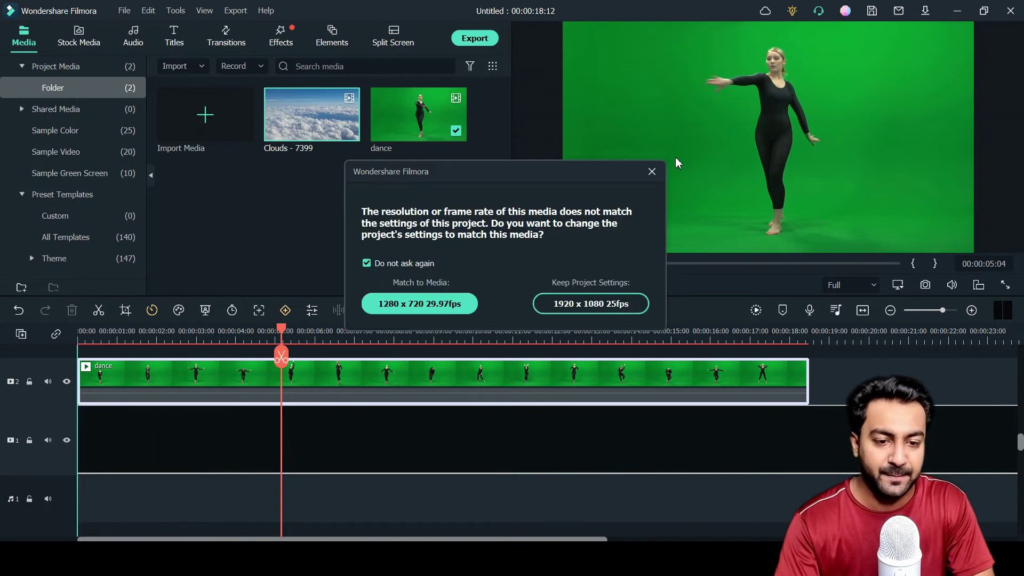
pyautogui.click(652, 174)
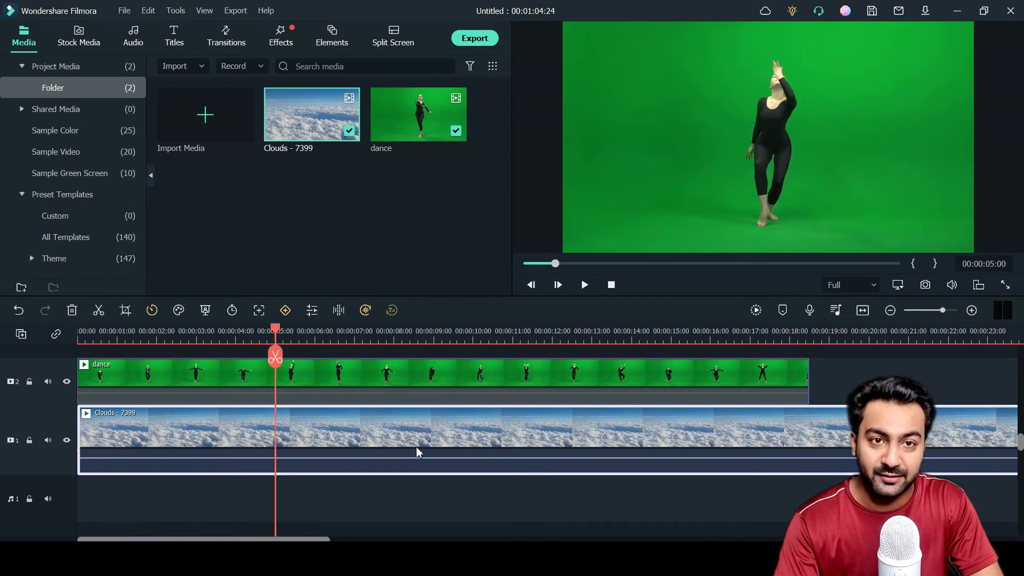
# Enable Chroma Key on the dance clip and reset its offset to 0.
pyautogui.doubleClick(313, 382)
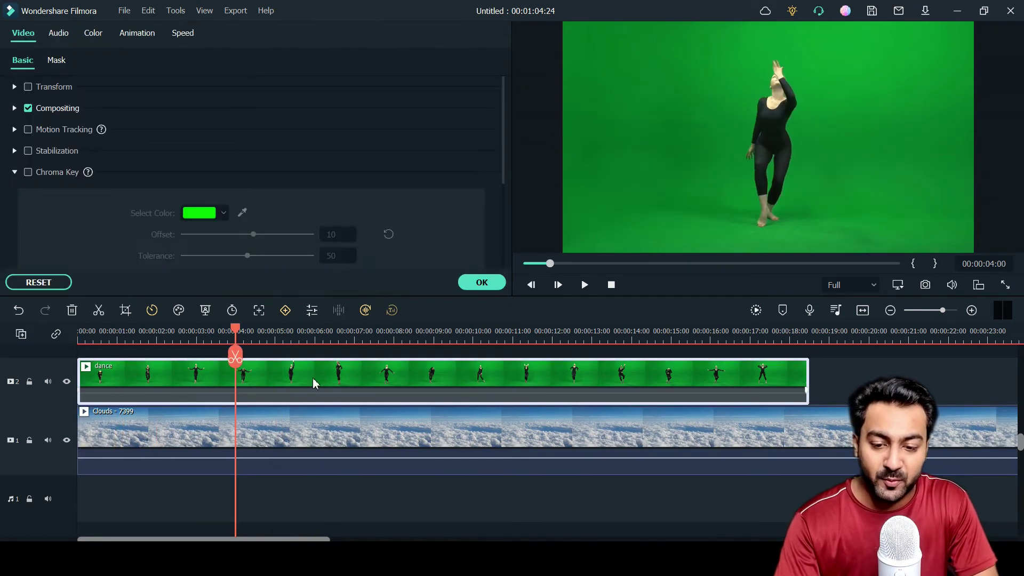
pyautogui.click(29, 172)
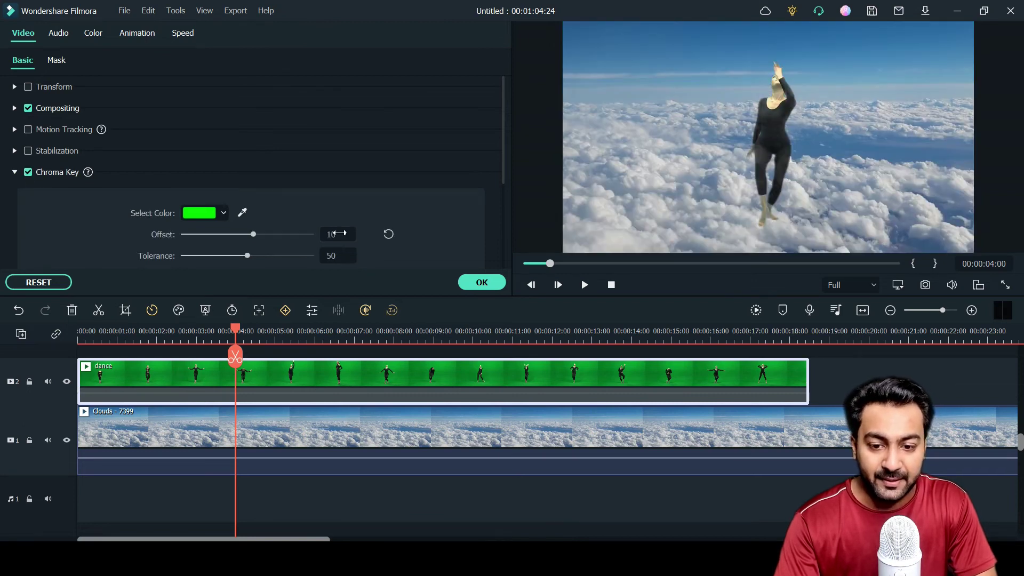
pyautogui.click(389, 234)
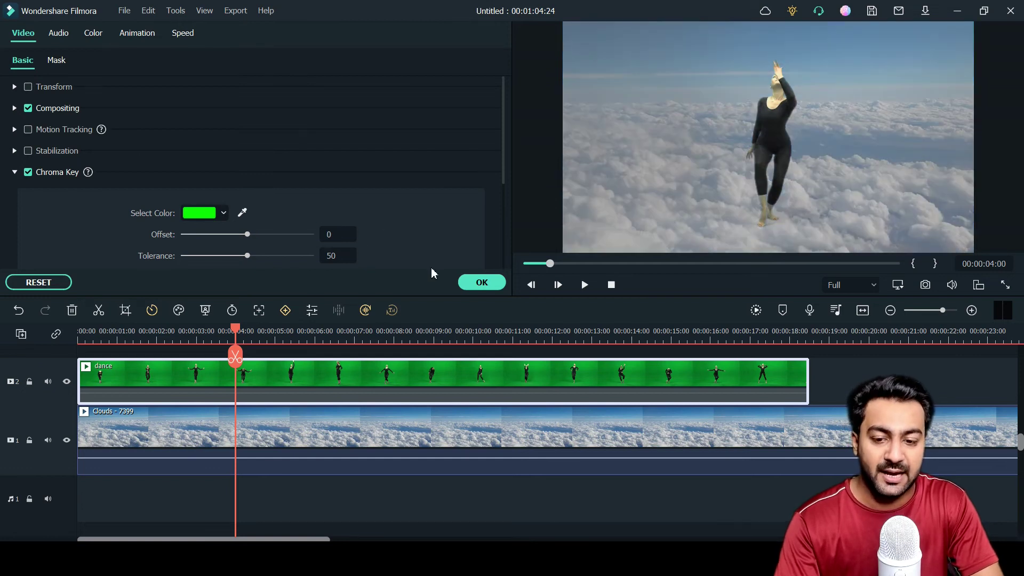
# Play the dancer over the clouds background from the start in full screen, and return to the editor.
pyautogui.press('space')
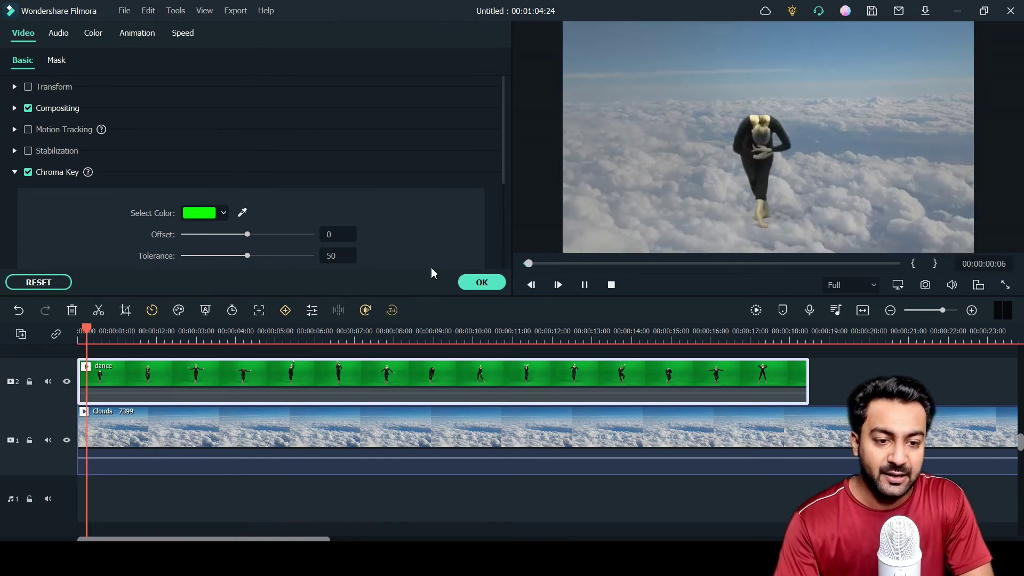
pyautogui.click(1004, 285)
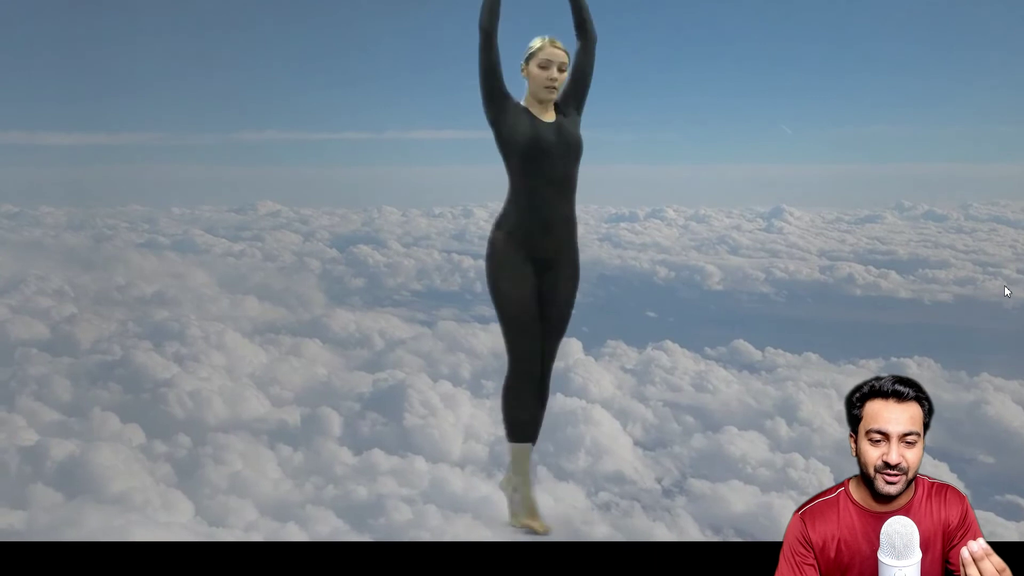
pyautogui.press('Escape')
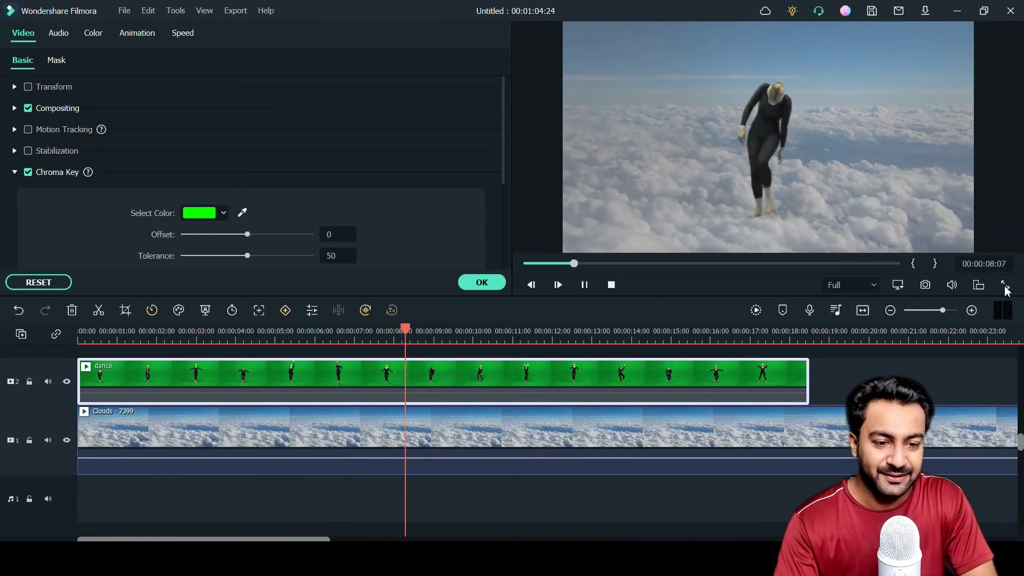
# Stop playback, set the dance clip's Chroma Key offset to 10, and preview the composite from the start, partly in full screen.
pyautogui.press('space')
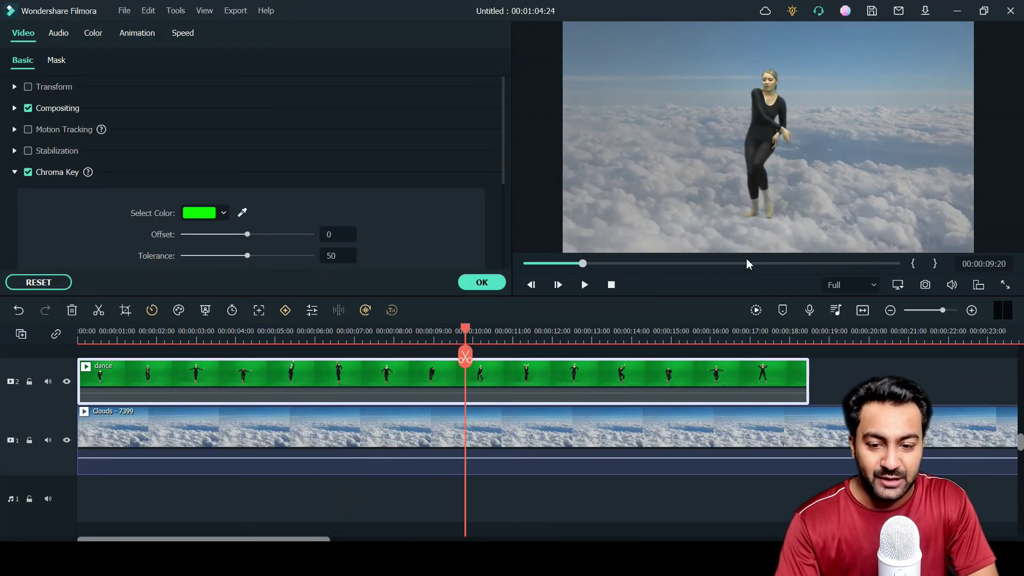
pyautogui.press('Home')
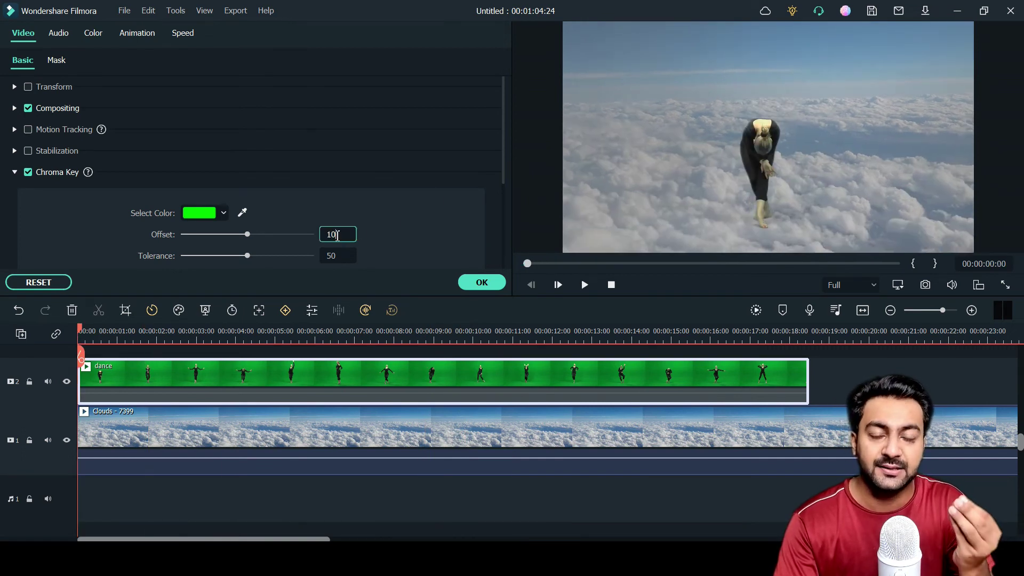
pyautogui.click(476, 288)
pyautogui.press('space')
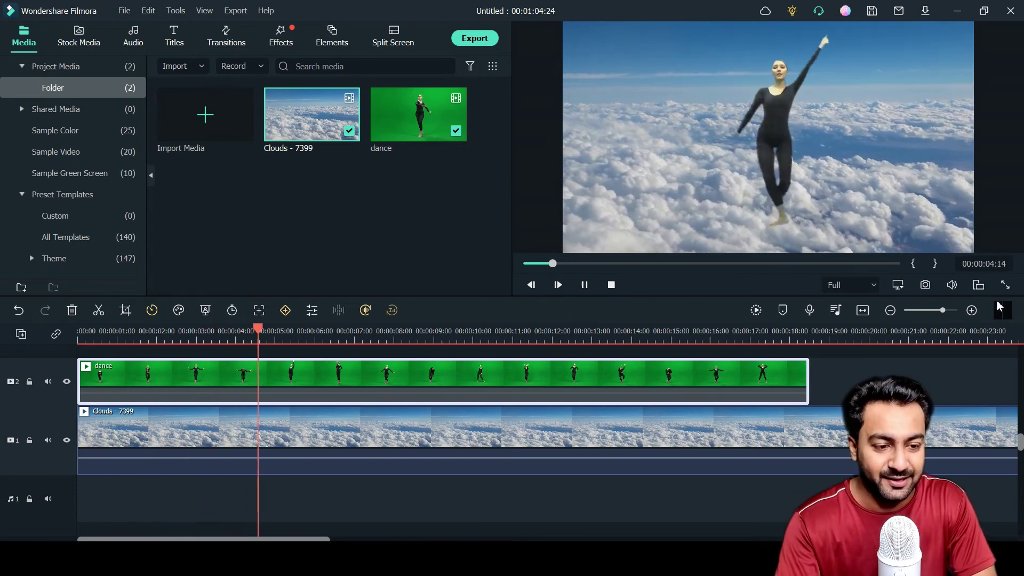
pyautogui.click(1004, 285)
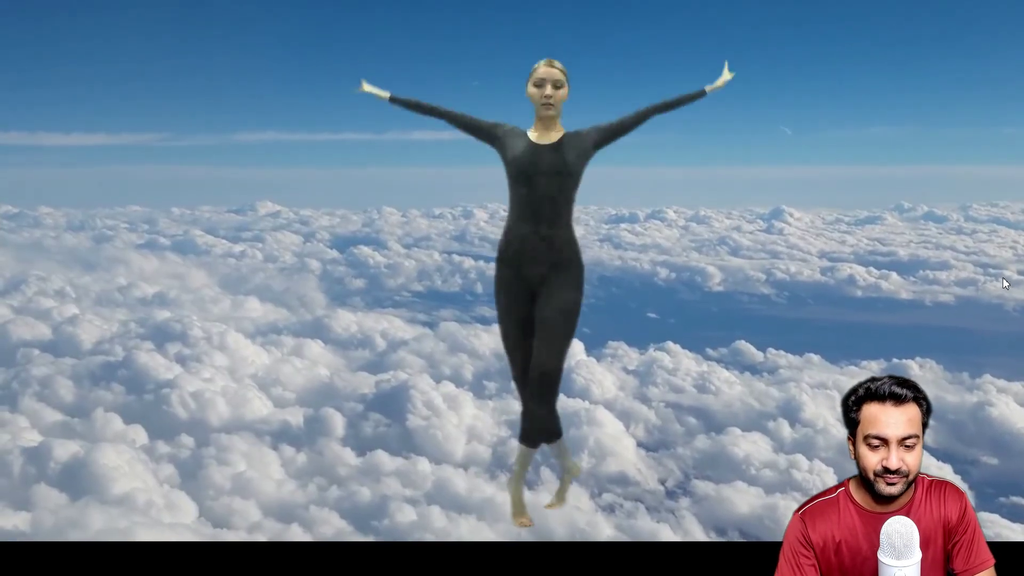
pyautogui.press('Escape')
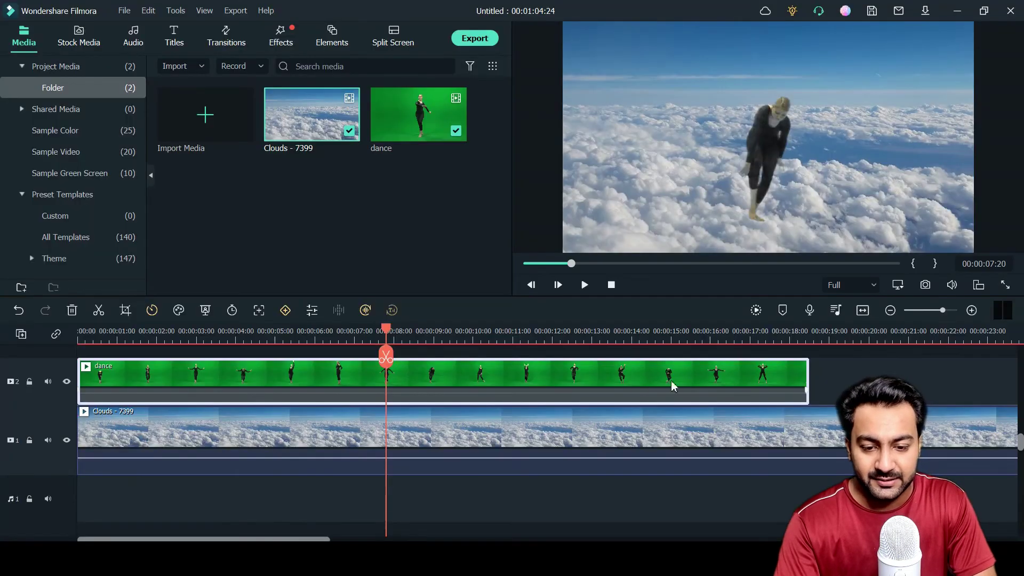
# Try a Chroma Key offset of 15 on the dance clip, play the composite, and return the playhead to the start.
pyautogui.doubleClick(589, 380)
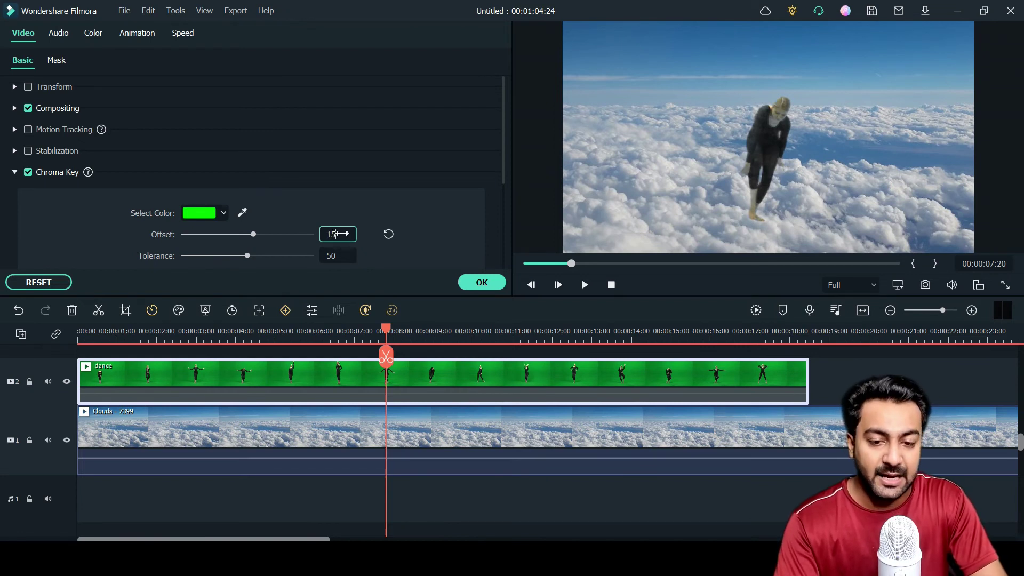
pyautogui.click(480, 282)
pyautogui.press('space')
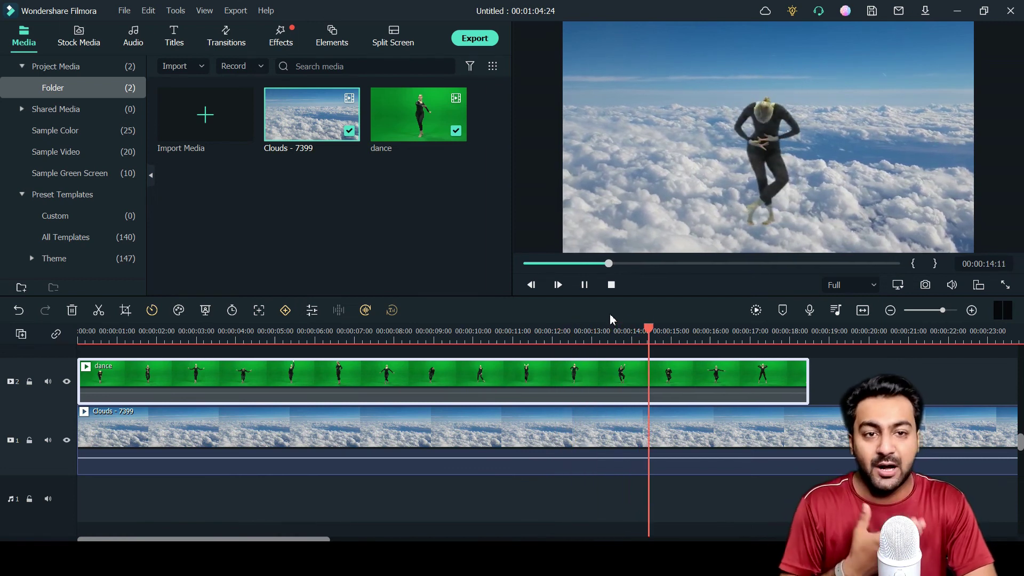
pyautogui.press('space')
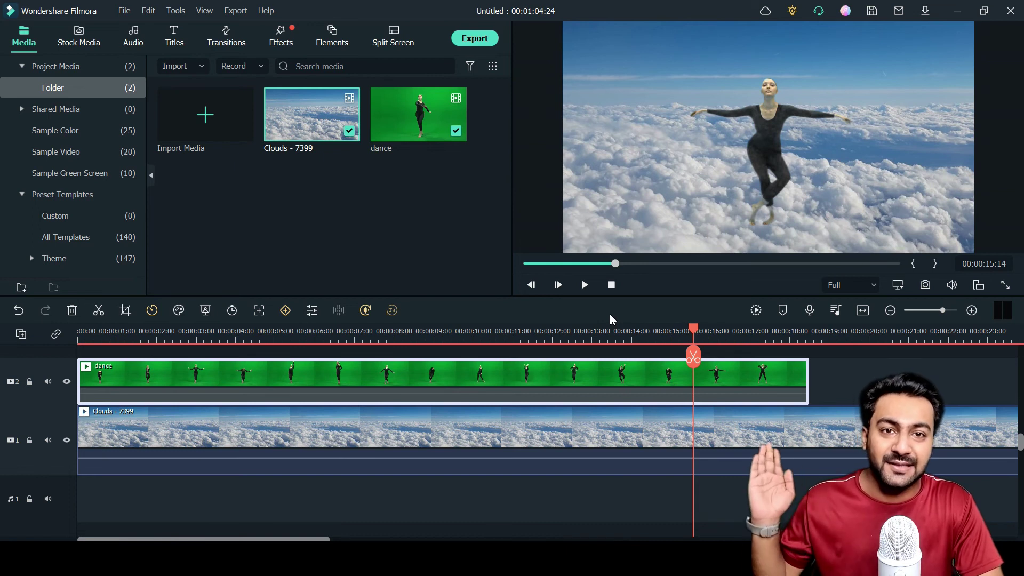
pyautogui.press('space')
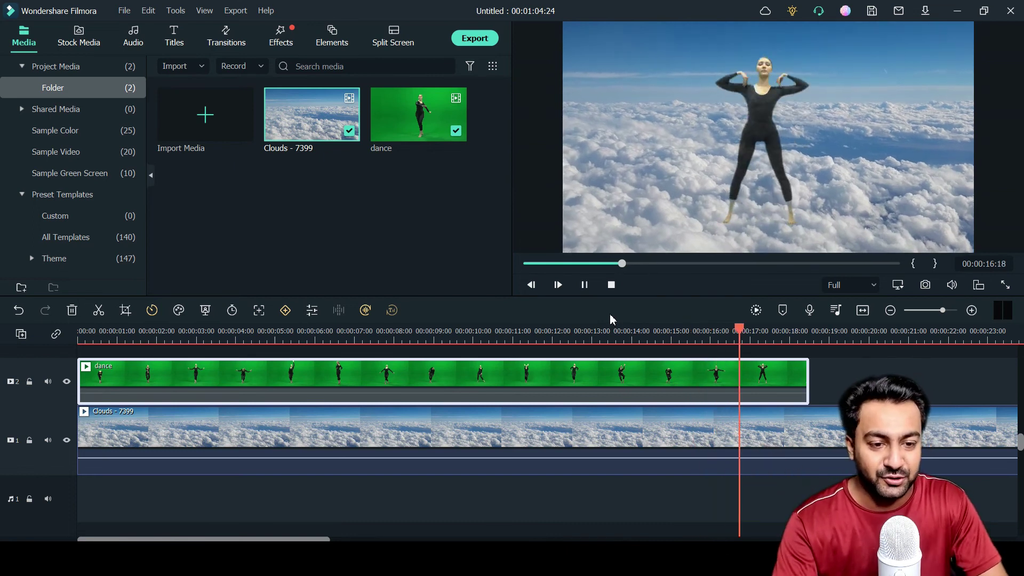
pyautogui.hotkey('ctrl', '/')
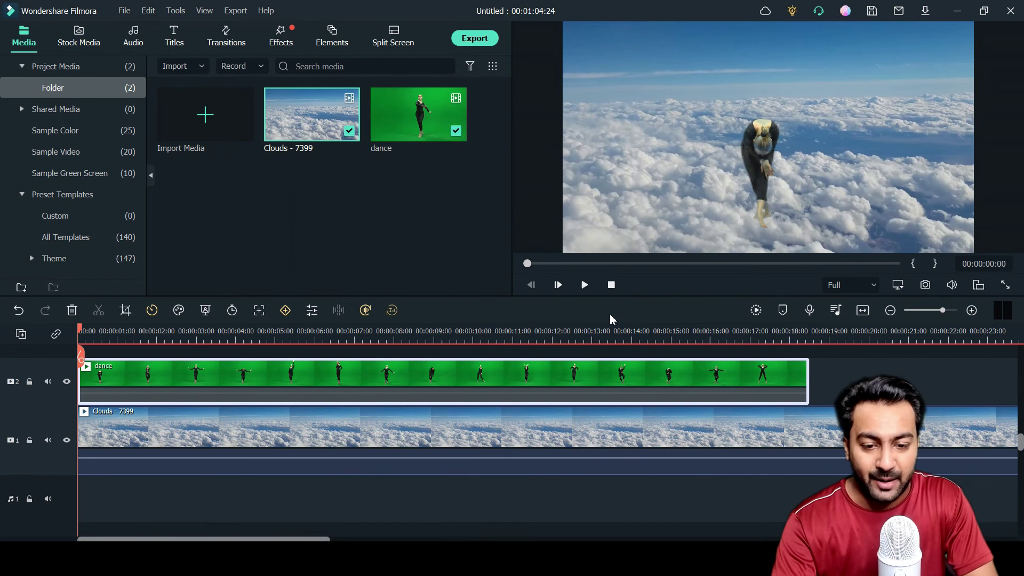
# Set the dance clip's Chroma Key offset back to 10, play the result in full screen, and return to the editor.
pyautogui.doubleClick(508, 366)
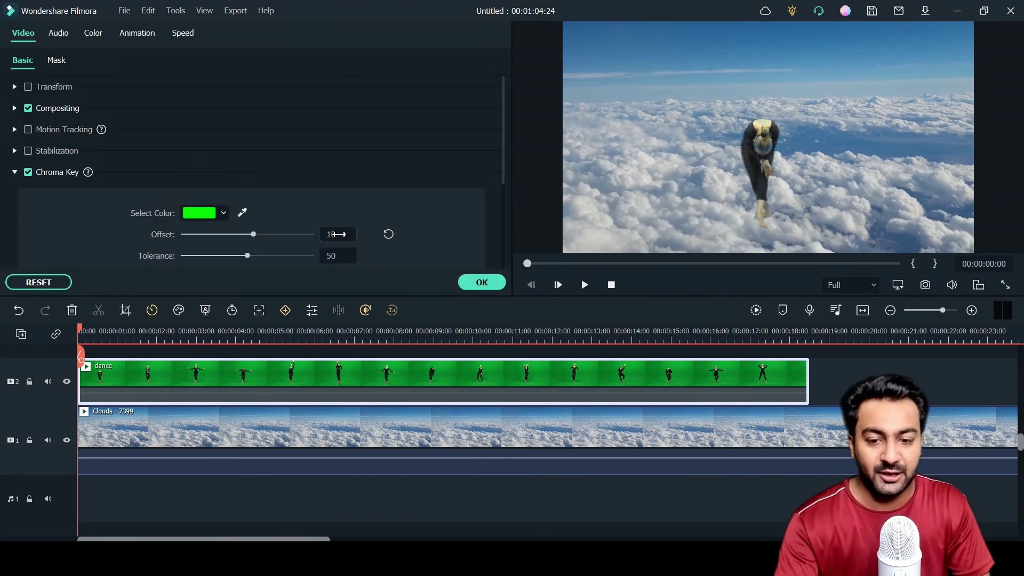
pyautogui.click(482, 281)
pyautogui.press('space')
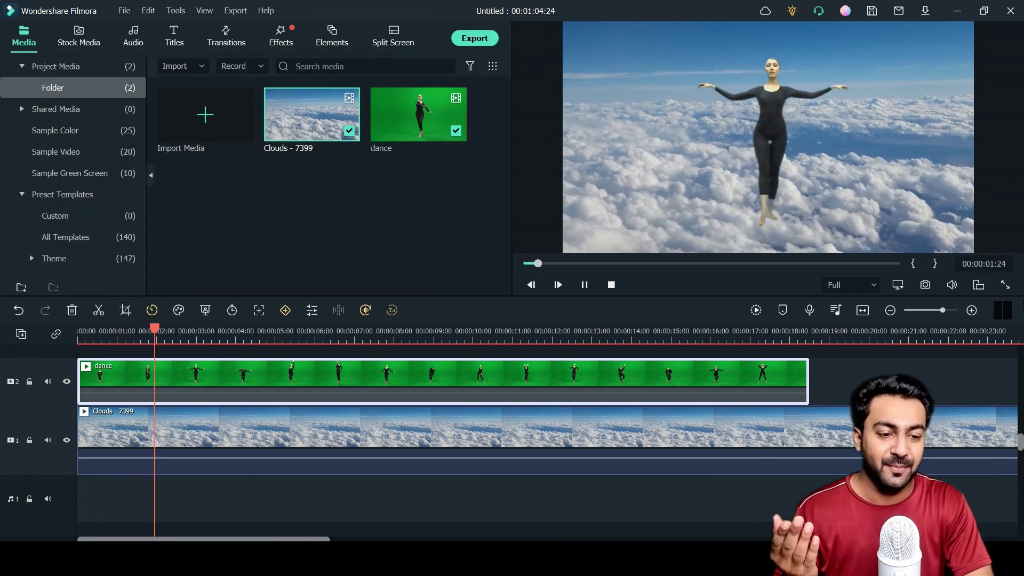
pyautogui.click(1006, 286)
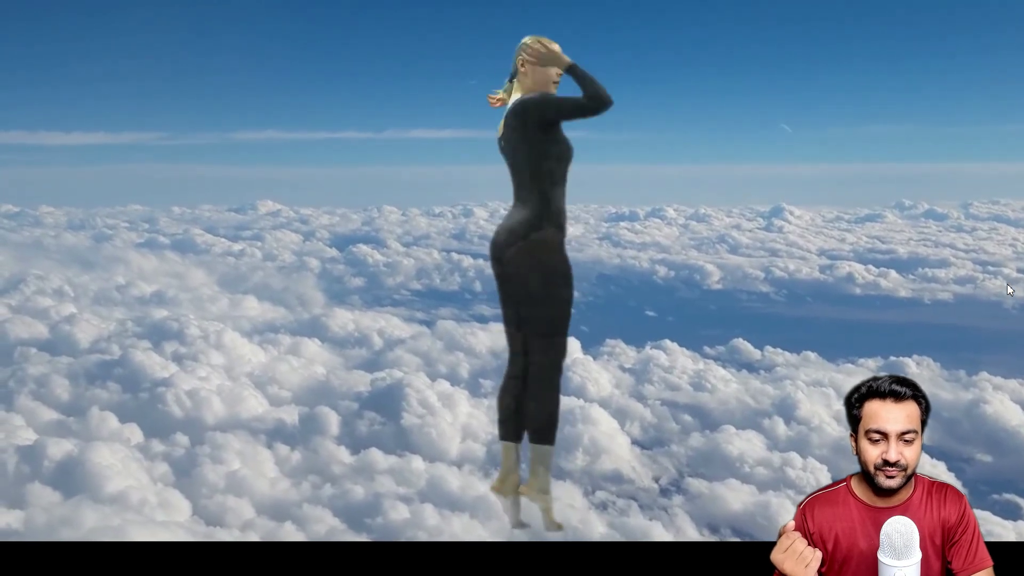
pyautogui.press('Escape')
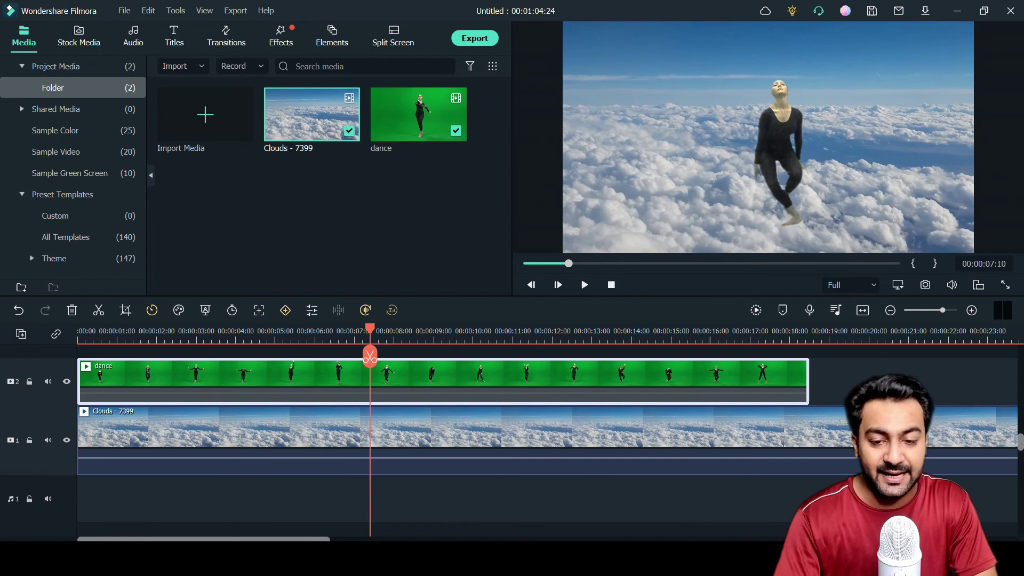
# Switch to the Chrome browser and show the HG Talks YouTube channel's videos page.
pyautogui.hotkey('alt', 'Tab')
pyautogui.click(66, 9)
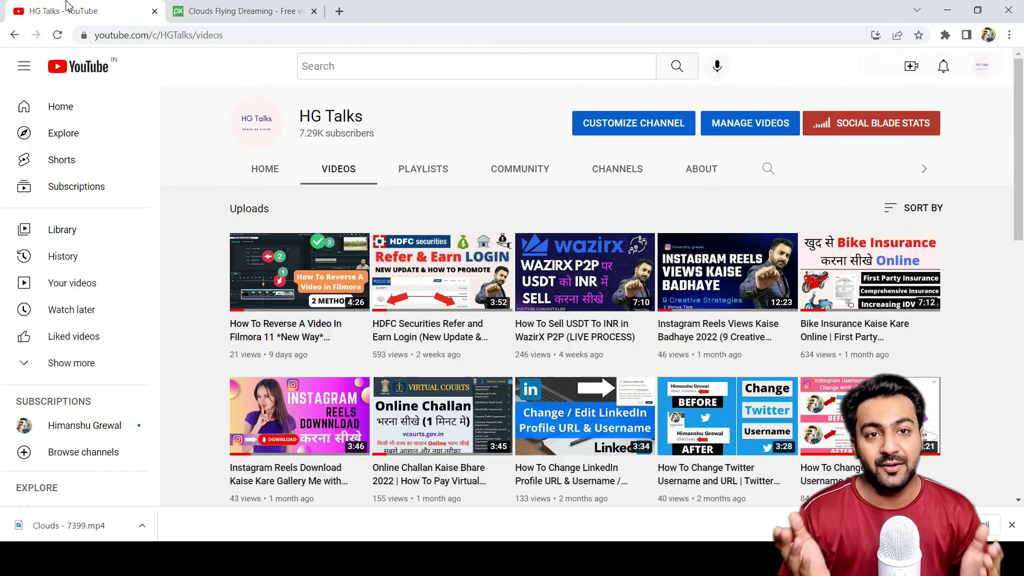